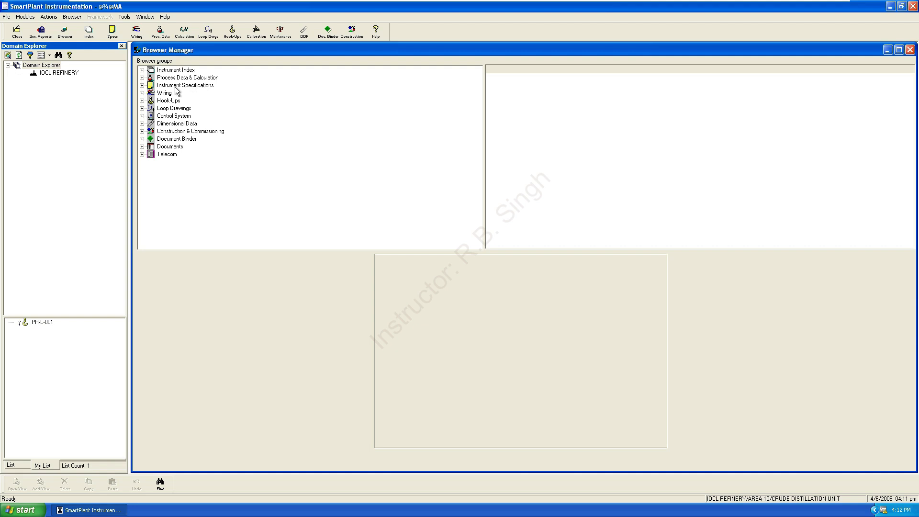
Step: Review the Wiring and Instrument Specifications browser groups, and expand Instrument Index down to the views of the Instrument Index Standard Browser
{"action": "left_click", "coordinate": [166, 93]}
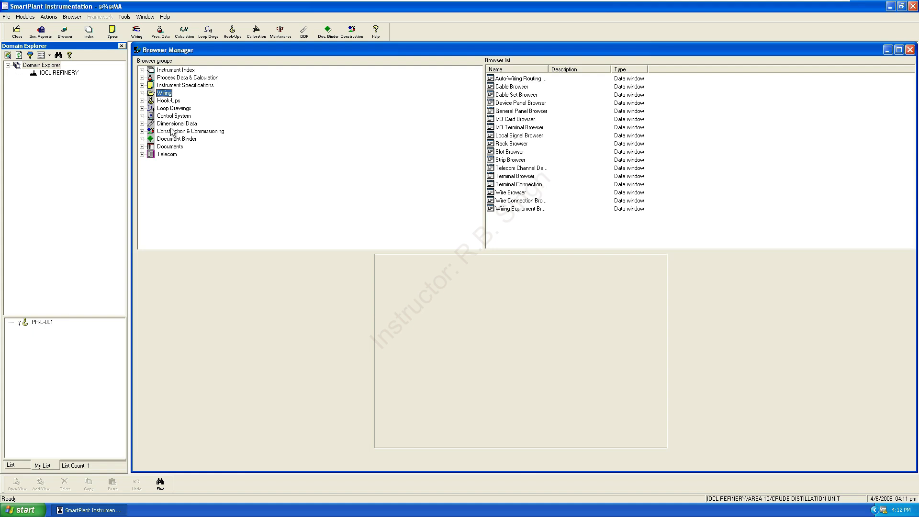
{"action": "left_click", "coordinate": [168, 86]}
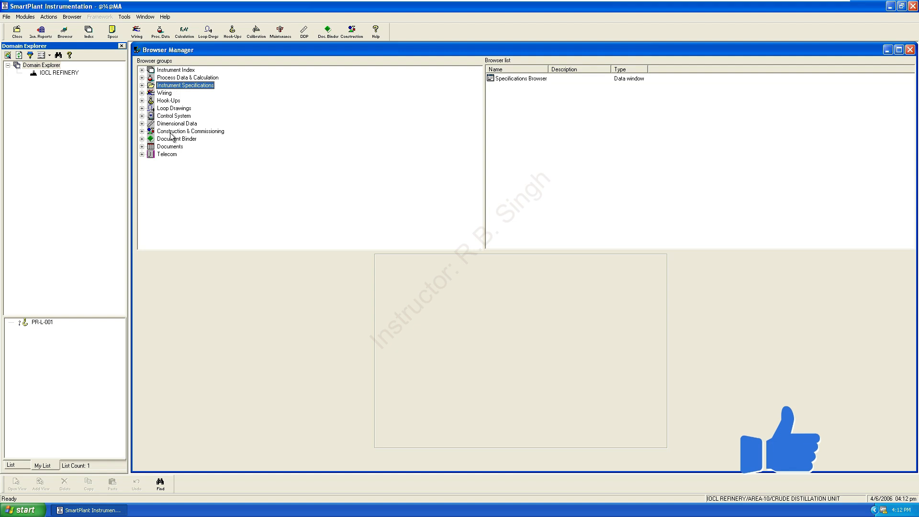
{"action": "left_click", "coordinate": [142, 70]}
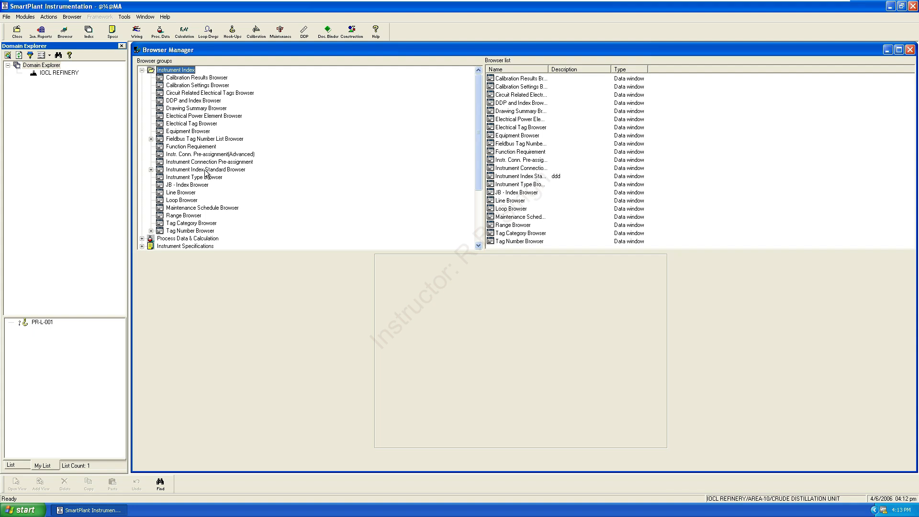
{"action": "left_click", "coordinate": [151, 170]}
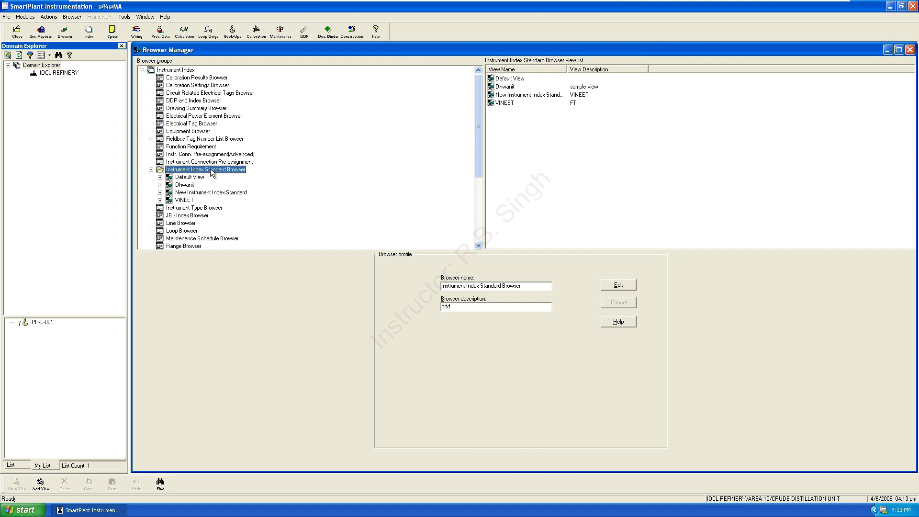
Step: Examine the profile, filter, sort and style definitions of the view described as "sample view"
{"action": "left_click", "coordinate": [184, 185]}
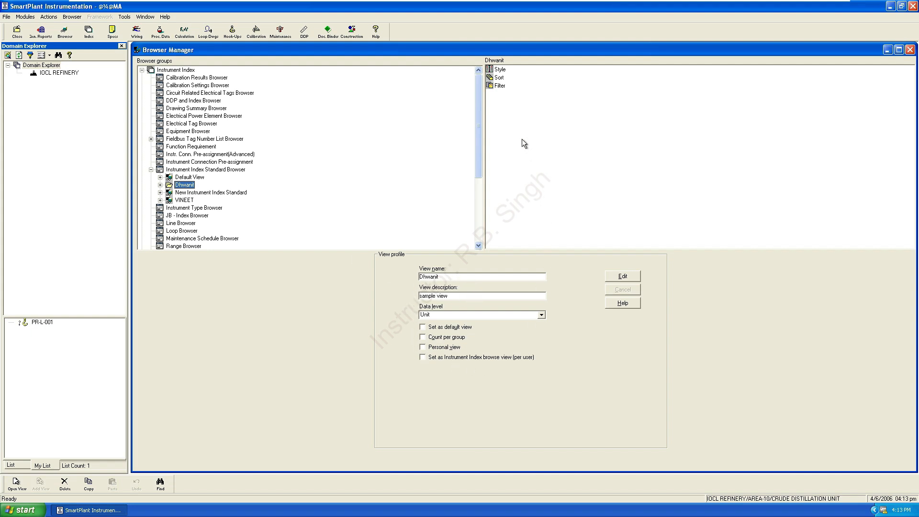
{"action": "left_click", "coordinate": [160, 186]}
{"action": "left_click", "coordinate": [189, 209]}
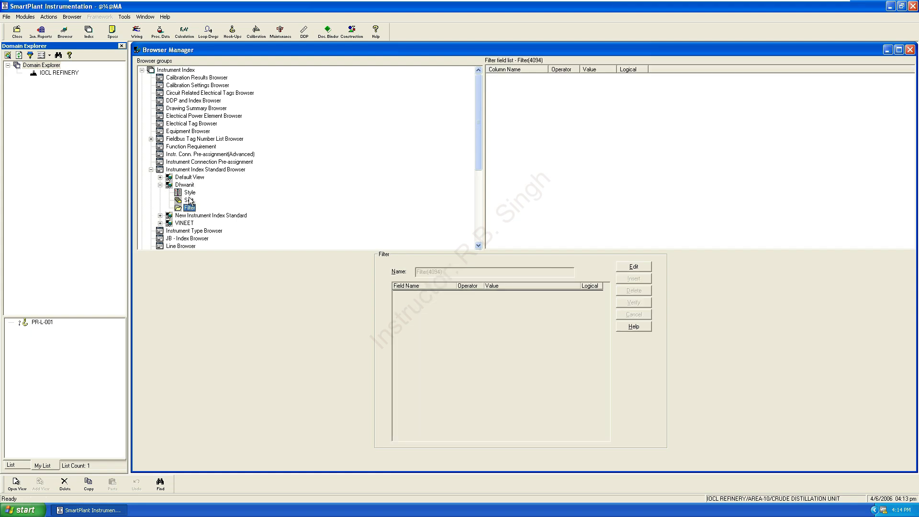
{"action": "left_click", "coordinate": [188, 201]}
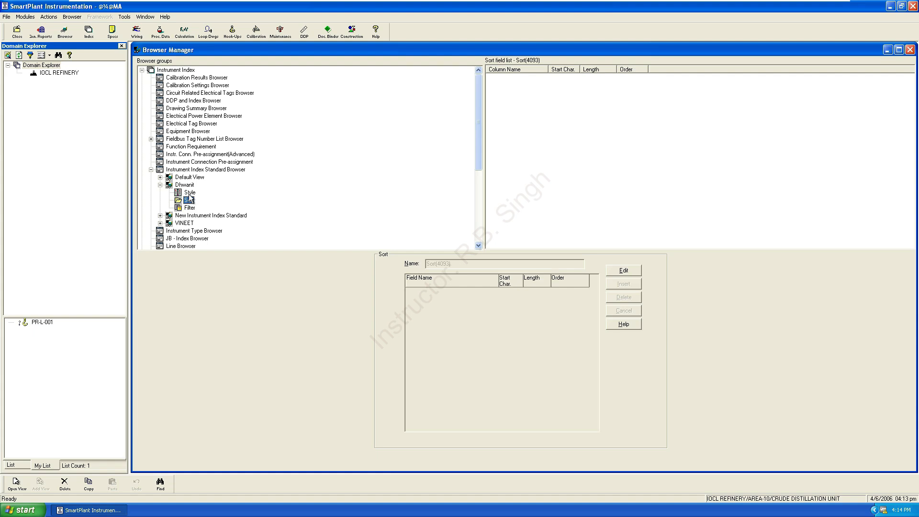
{"action": "left_click", "coordinate": [190, 193]}
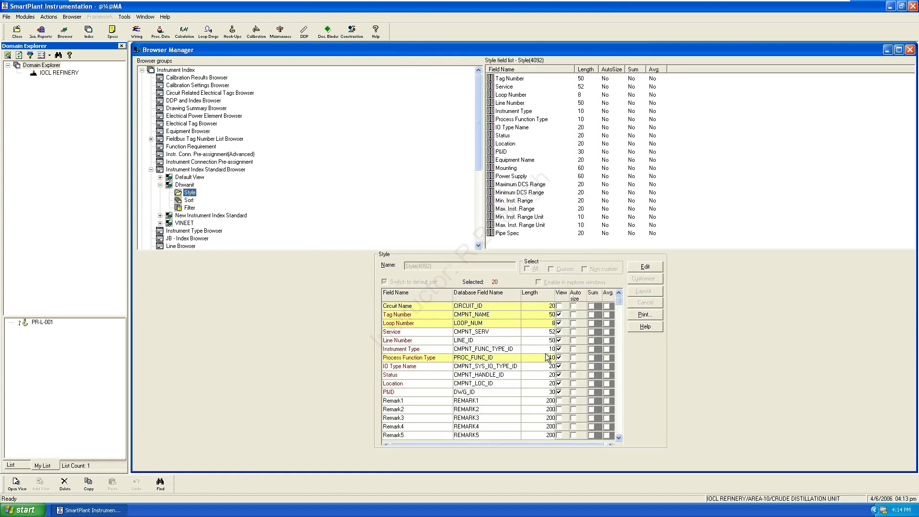
Step: Examine the filter and style definitions of the Instrument Index Standard Browser's Default View
{"action": "left_click", "coordinate": [159, 184]}
{"action": "left_click", "coordinate": [160, 178]}
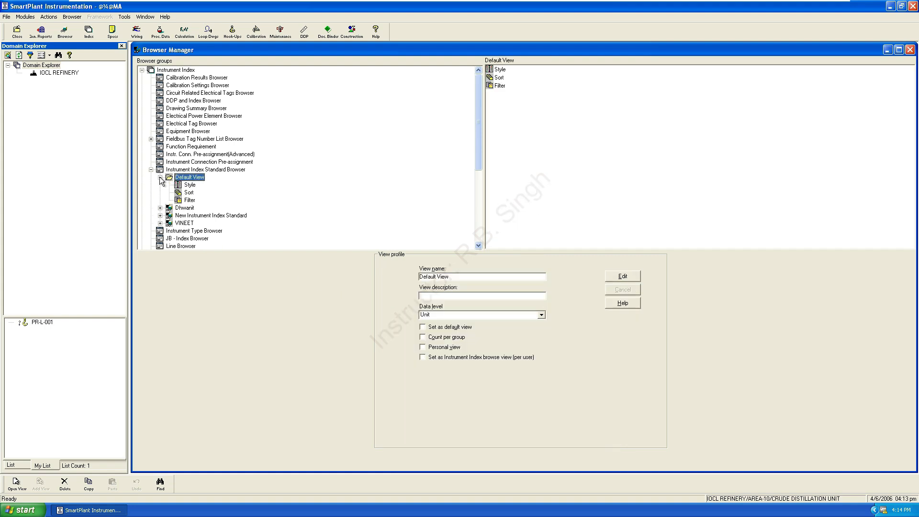
{"action": "left_click", "coordinate": [189, 201]}
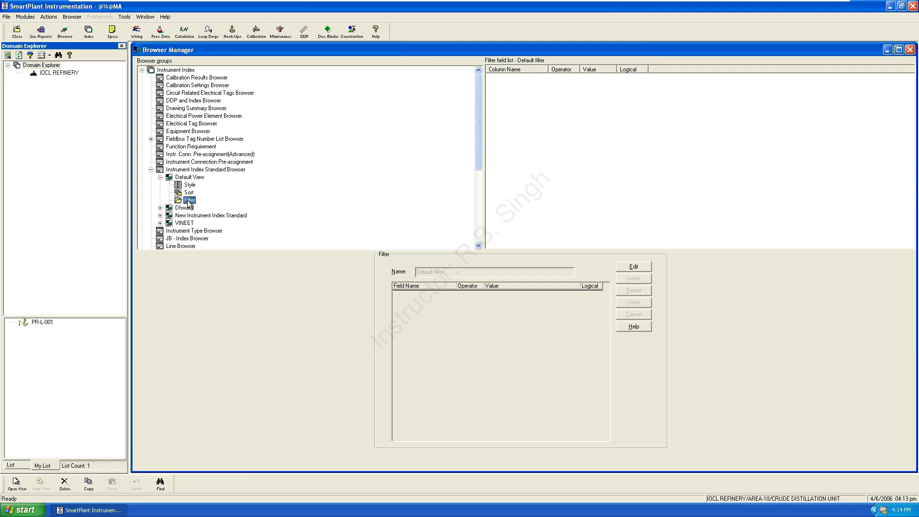
{"action": "left_click", "coordinate": [190, 185]}
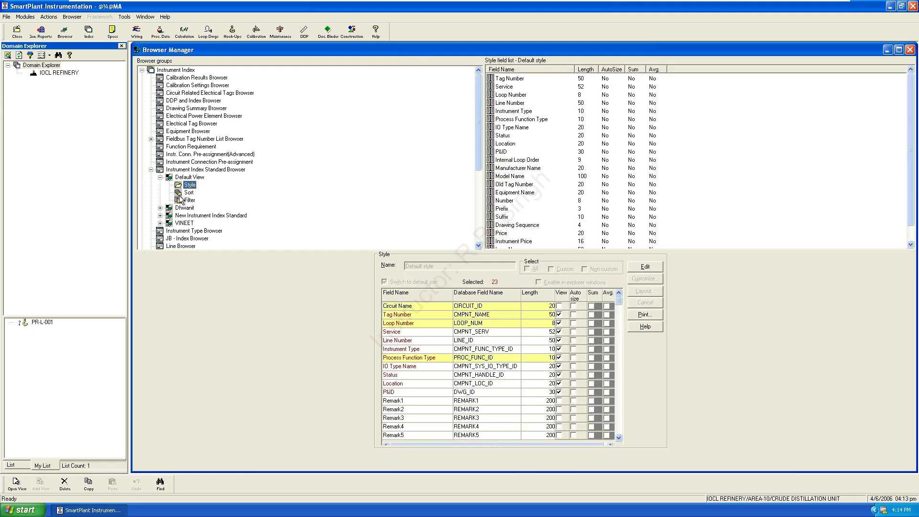
{"action": "left_click", "coordinate": [161, 177]}
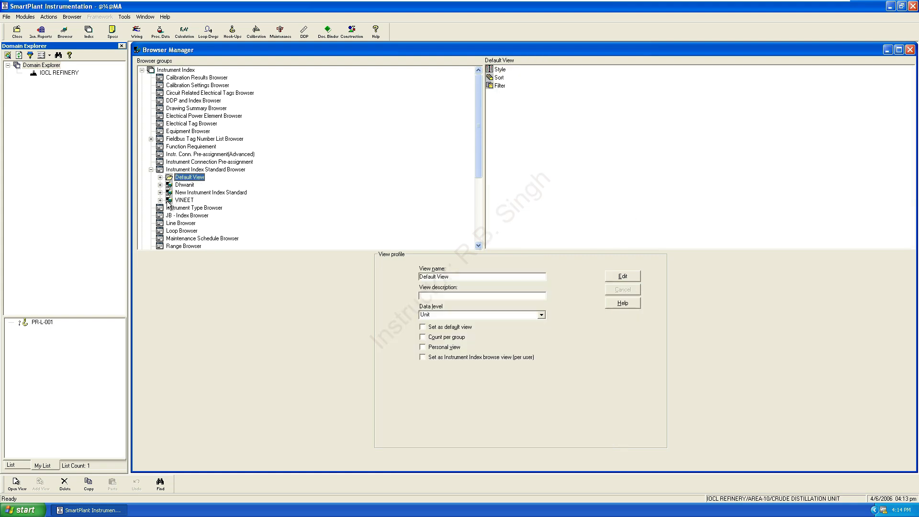
Step: Examine the filter, sort and style of the view described as "FT", and check its data in the browser view
{"action": "left_click", "coordinate": [160, 200]}
{"action": "left_click", "coordinate": [190, 223]}
{"action": "left_click", "coordinate": [189, 208]}
{"action": "left_click", "coordinate": [189, 216]}
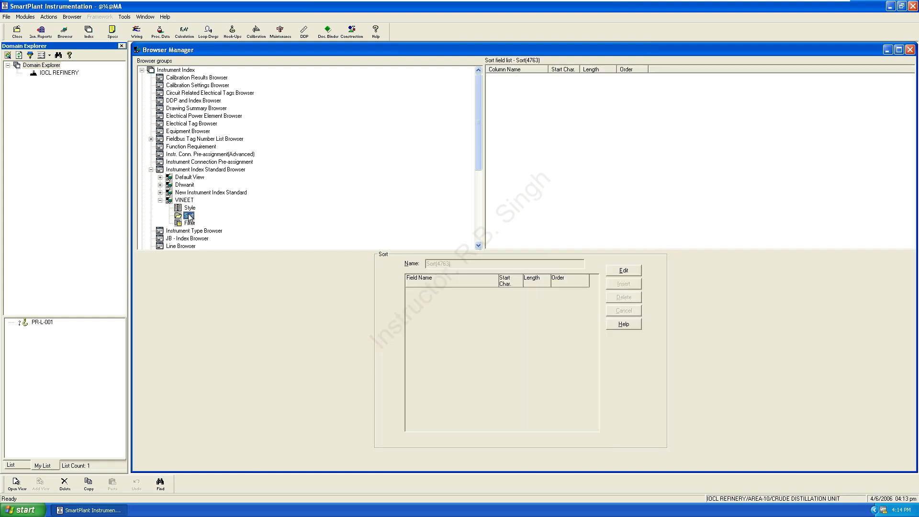
{"action": "left_click", "coordinate": [190, 209]}
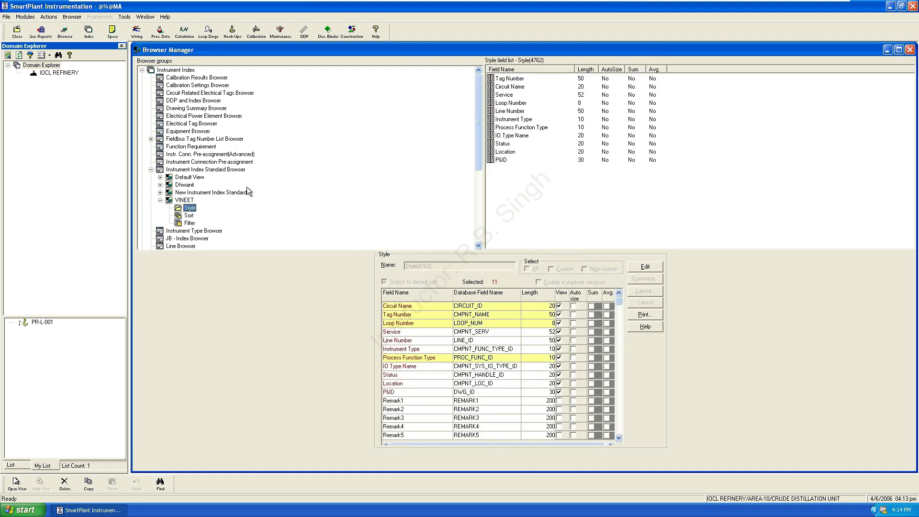
{"action": "left_click", "coordinate": [16, 482]}
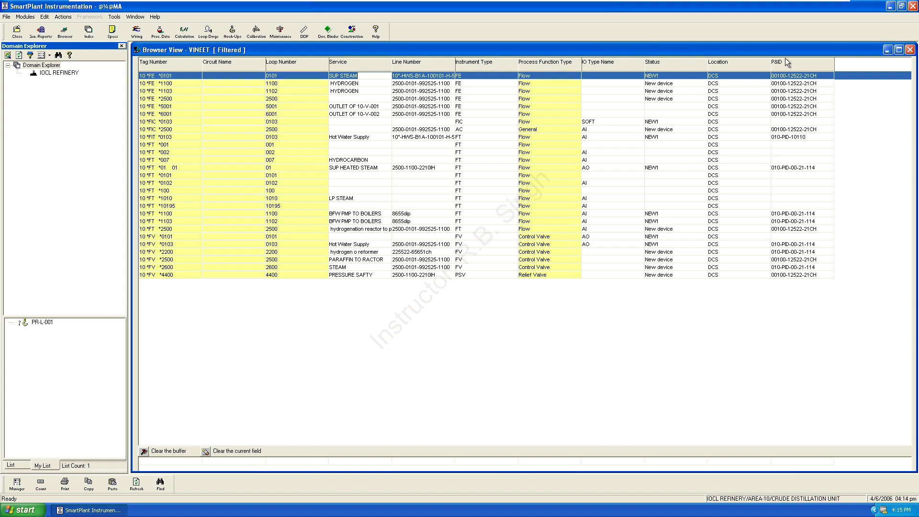
{"action": "left_click", "coordinate": [910, 50]}
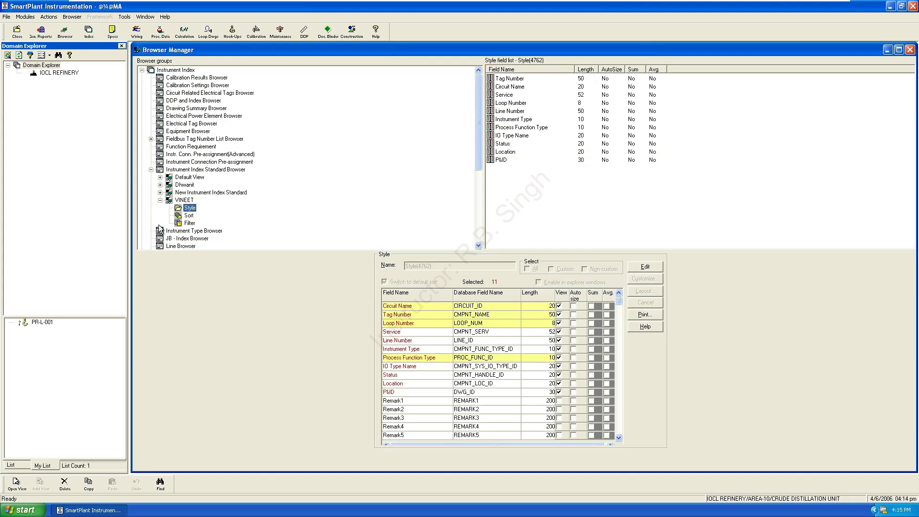
Step: Open the view described as "sample view" and look through all its columns across to Power Supply, closing it again
{"action": "left_click", "coordinate": [179, 185]}
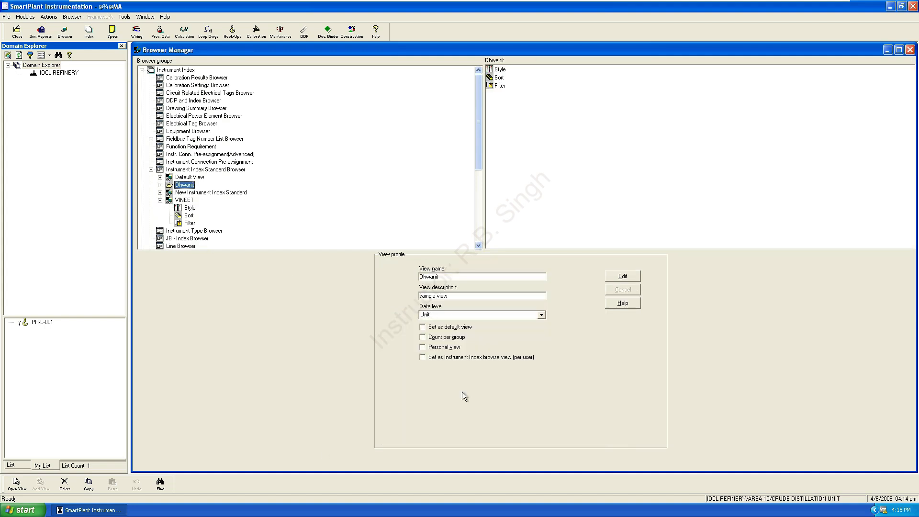
{"action": "left_click", "coordinate": [17, 484]}
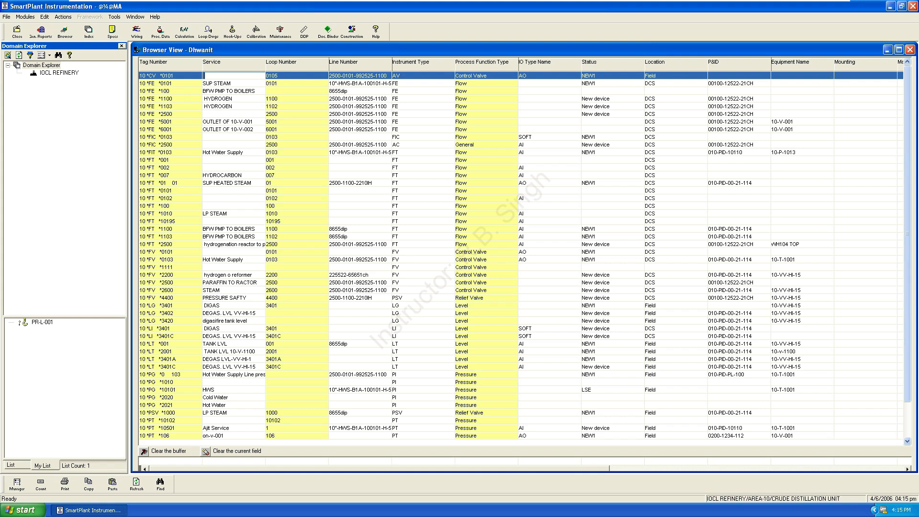
{"action": "left_click", "coordinate": [907, 469]}
{"action": "left_click", "coordinate": [908, 469]}
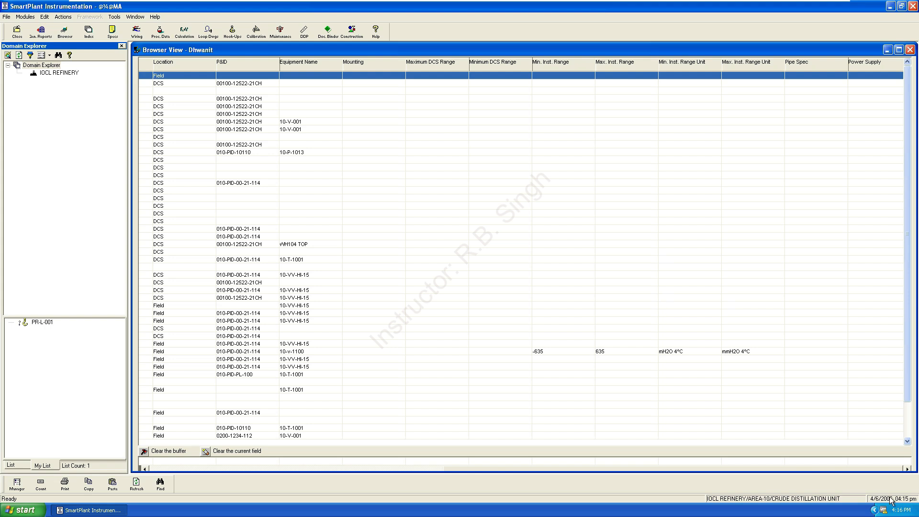
{"action": "left_click", "coordinate": [145, 469]}
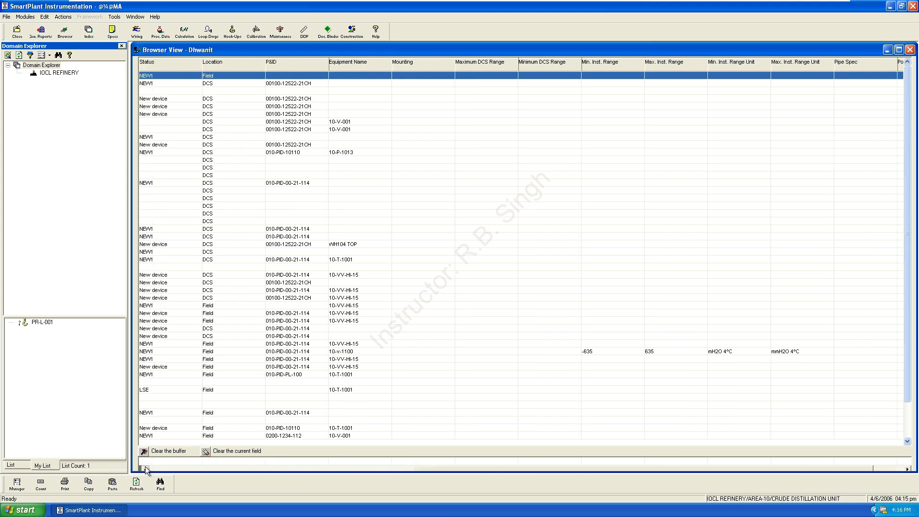
{"action": "left_click", "coordinate": [145, 469]}
{"action": "left_click", "coordinate": [145, 469]}
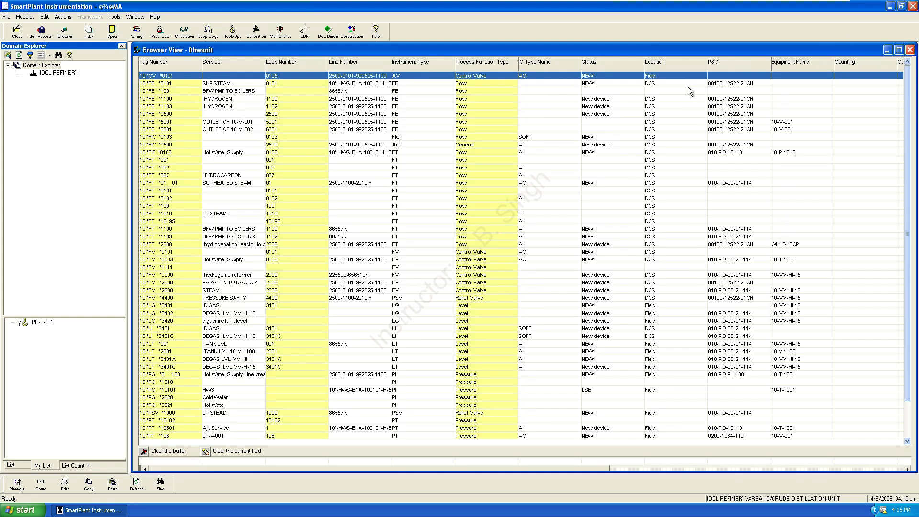
{"action": "left_click", "coordinate": [911, 50]}
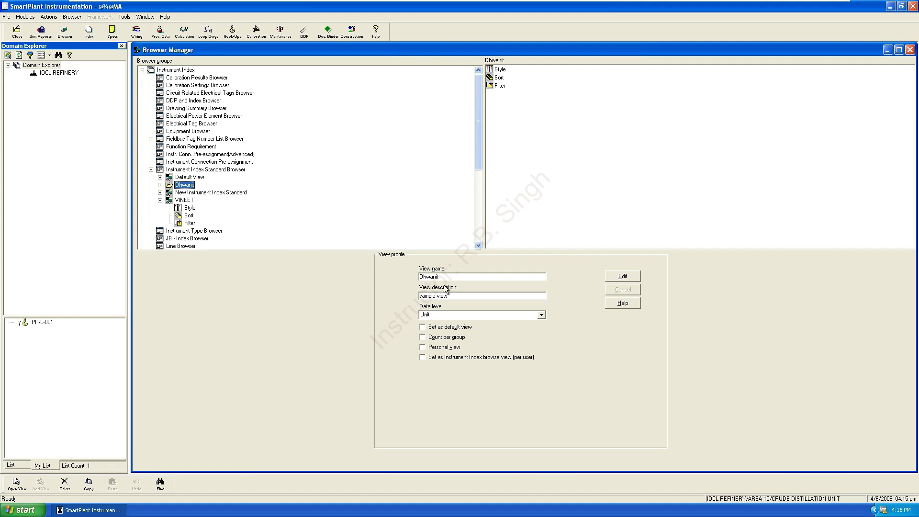
Step: Edit the profile of the view described as "sample view" and set its data level to Plant
{"action": "left_click", "coordinate": [160, 185]}
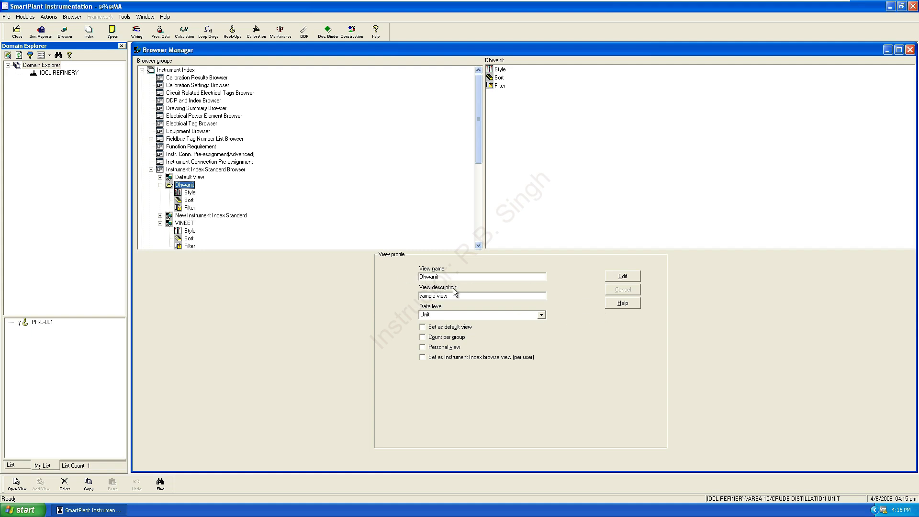
{"action": "left_click", "coordinate": [451, 316]}
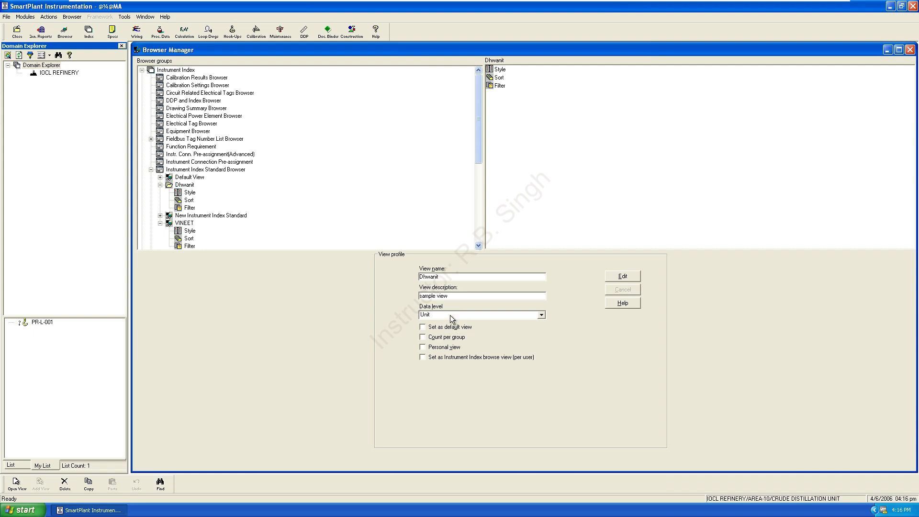
{"action": "left_click", "coordinate": [623, 278]}
{"action": "left_click", "coordinate": [480, 318]}
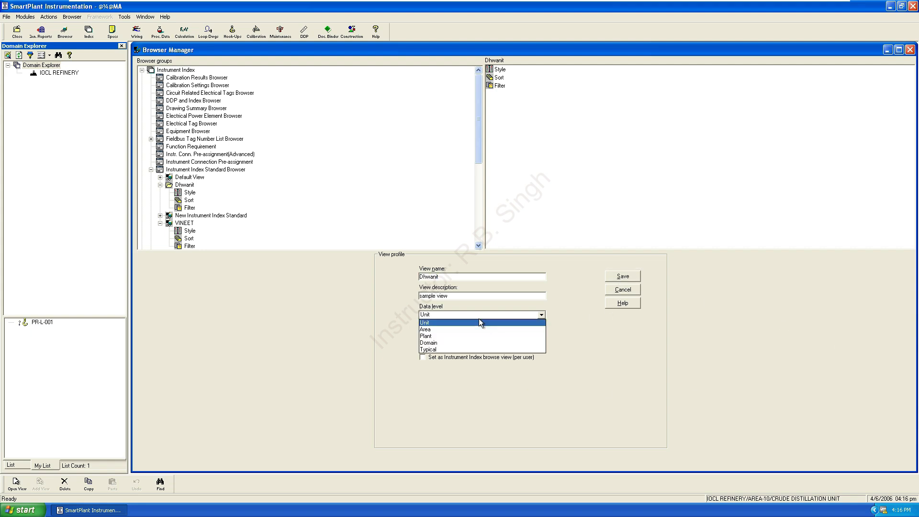
{"action": "left_click", "coordinate": [434, 336]}
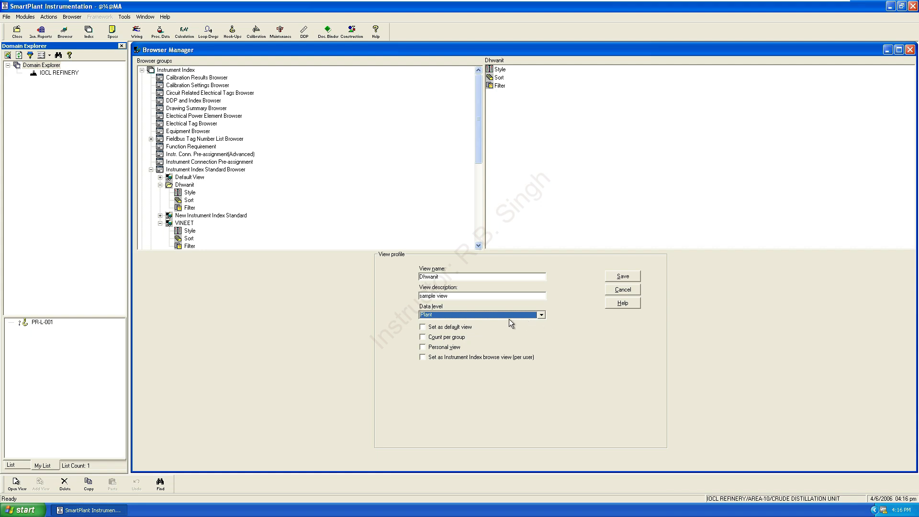
Step: Rename the view to "Sample View" and save its profile without replacing the existing default view
{"action": "double_click", "coordinate": [452, 276]}
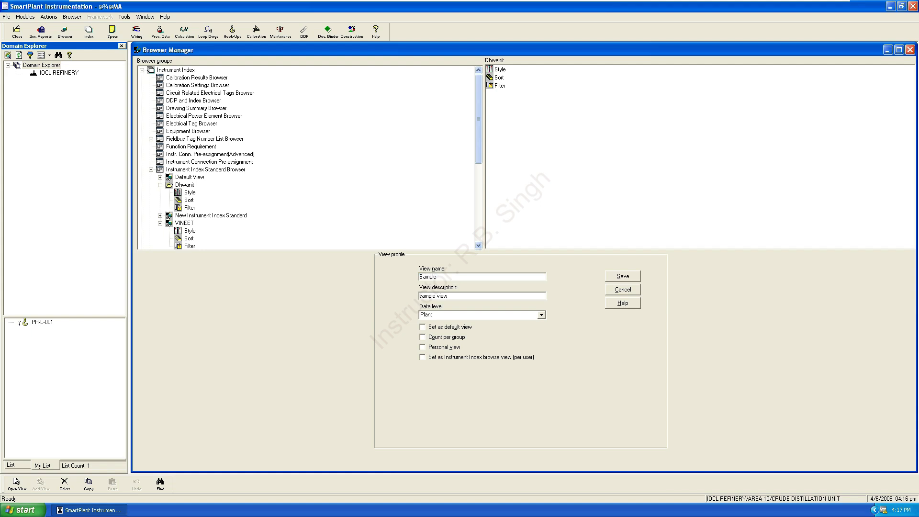
{"action": "type", "text": "iew"}
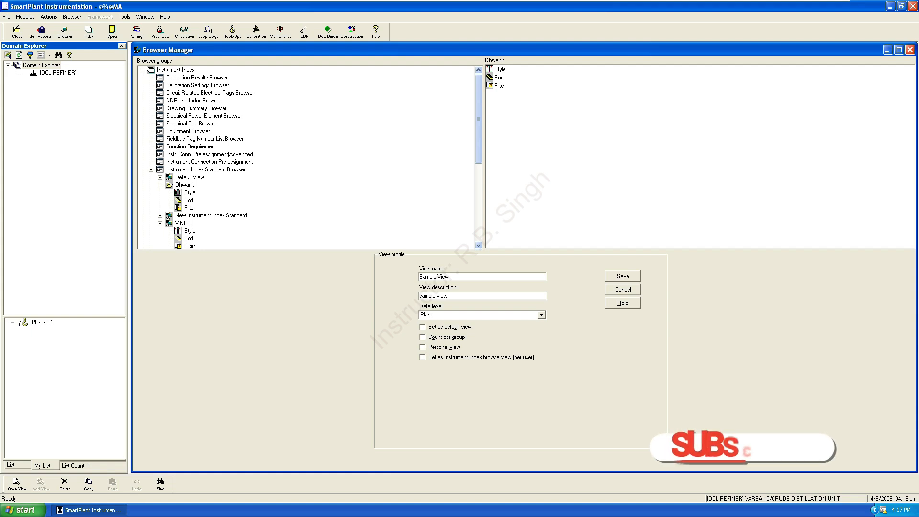
{"action": "left_click", "coordinate": [424, 329]}
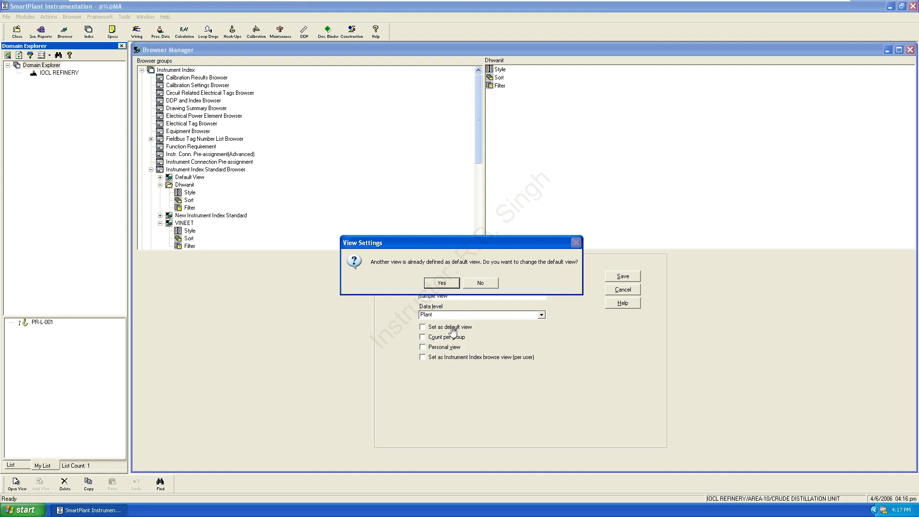
{"action": "left_click", "coordinate": [482, 284]}
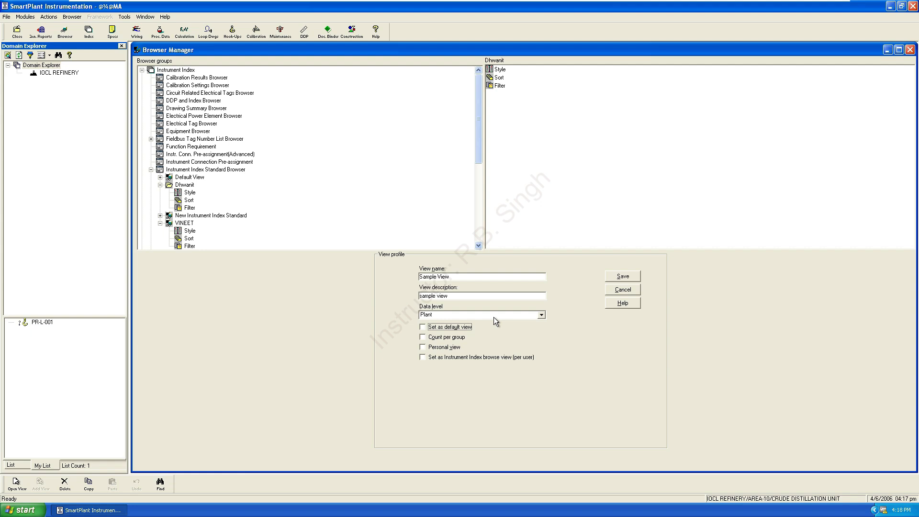
{"action": "left_click", "coordinate": [609, 280]}
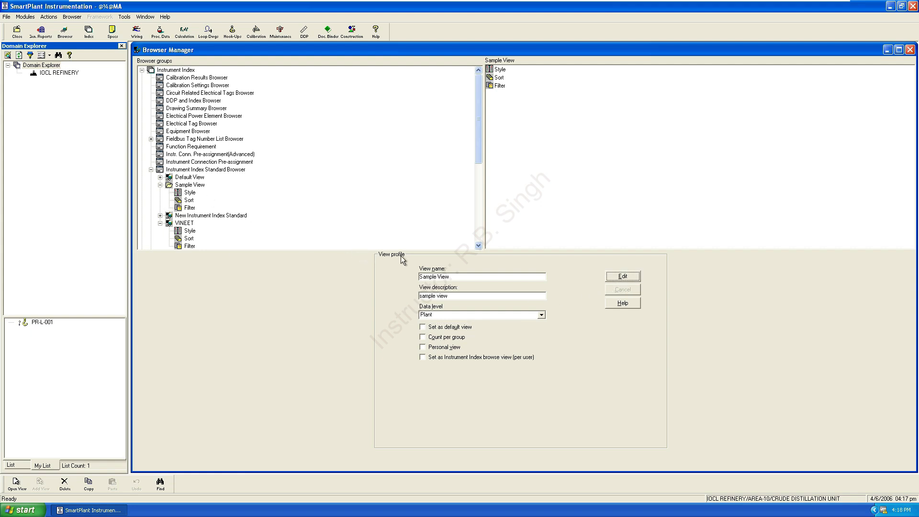
Step: Start editing Sample View's filter and choose Tag Number as the field of its first condition
{"action": "left_click", "coordinate": [189, 207]}
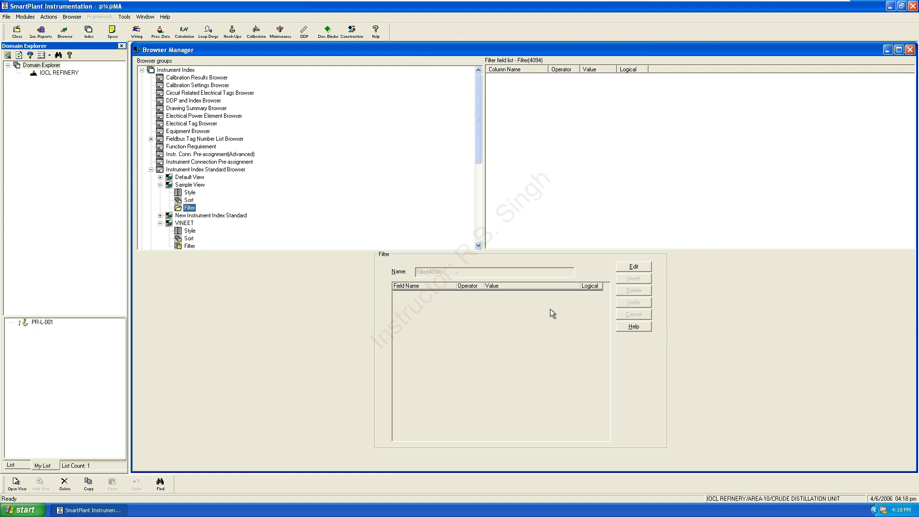
{"action": "left_click", "coordinate": [635, 270]}
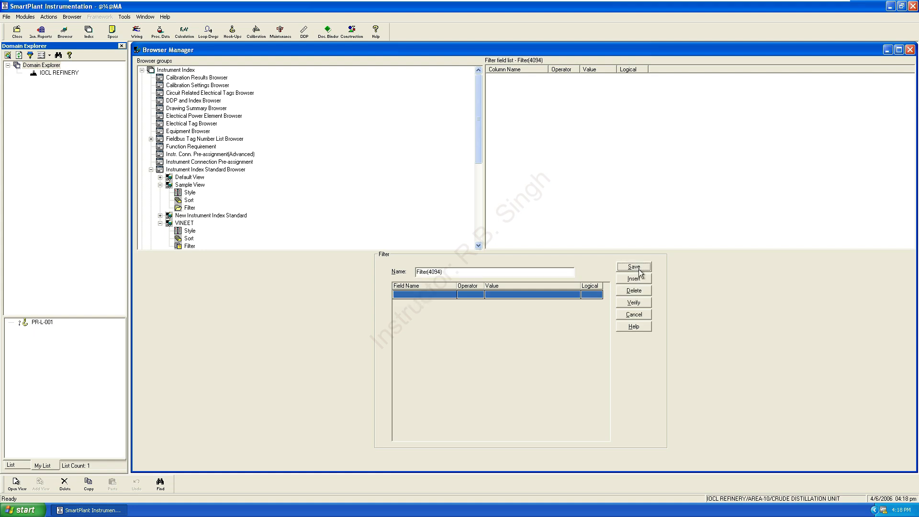
{"action": "left_click", "coordinate": [426, 295]}
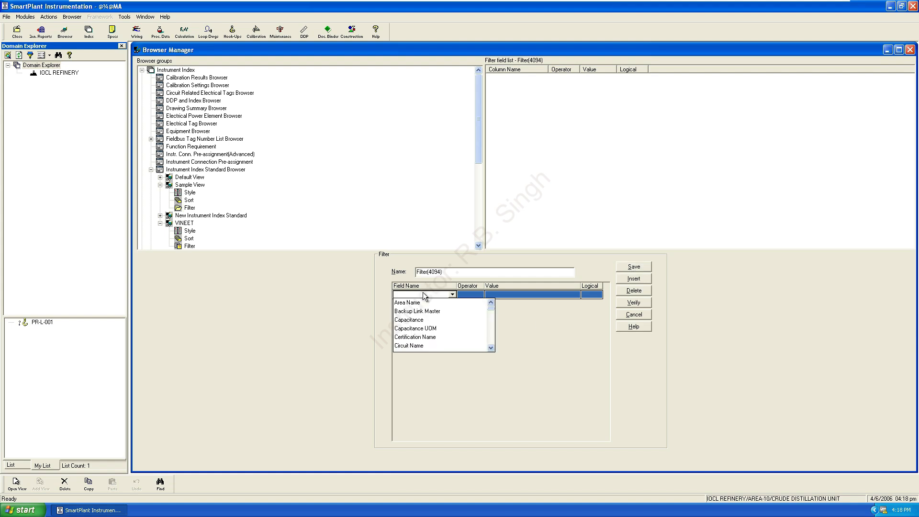
{"action": "type", "text": "f"}
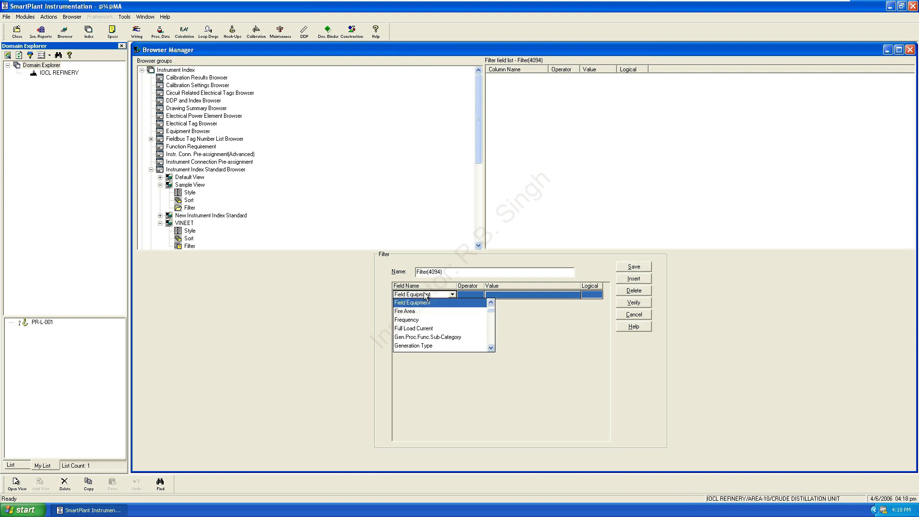
{"action": "left_click", "coordinate": [431, 295]}
{"action": "key", "text": "t"}
{"action": "key", "text": "t"}
{"action": "key", "text": "t"}
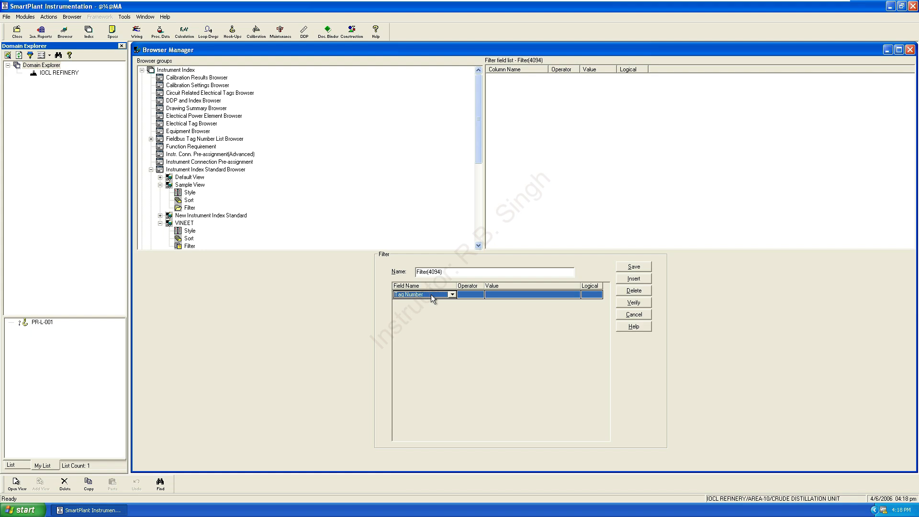
{"action": "left_click", "coordinate": [431, 295]}
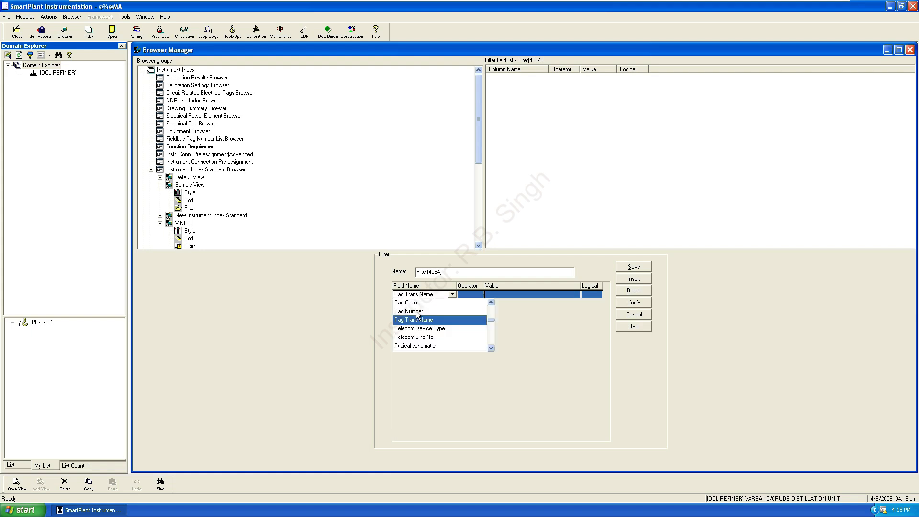
{"action": "left_click", "coordinate": [418, 313]}
Step: Complete the Tag Number filter condition with the operator like and the value &FE&, and save the filter
{"action": "left_click", "coordinate": [480, 295]}
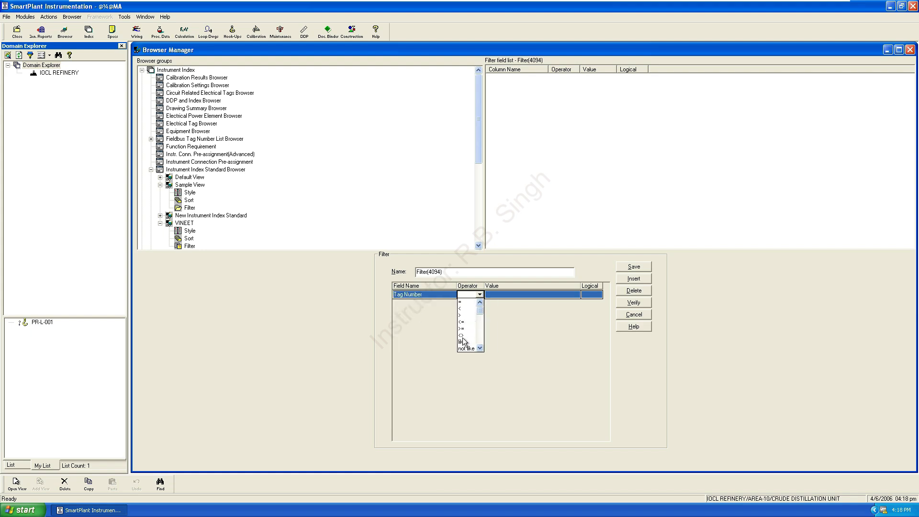
{"action": "left_click", "coordinate": [464, 341]}
{"action": "left_click", "coordinate": [501, 295]}
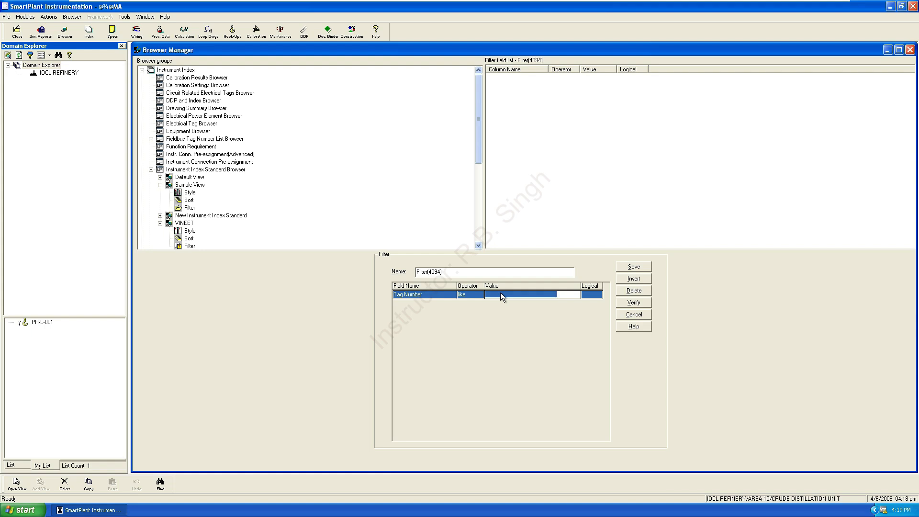
{"action": "type", "text": "&FE&"}
{"action": "left_click", "coordinate": [632, 269]}
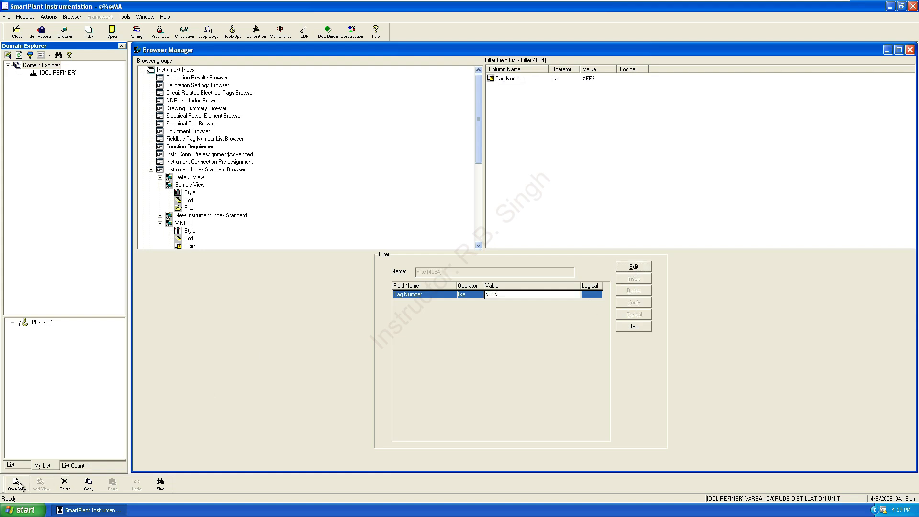
Step: Delete the Tag Number condition from Sample View's filter and save the filter
{"action": "left_click", "coordinate": [642, 270]}
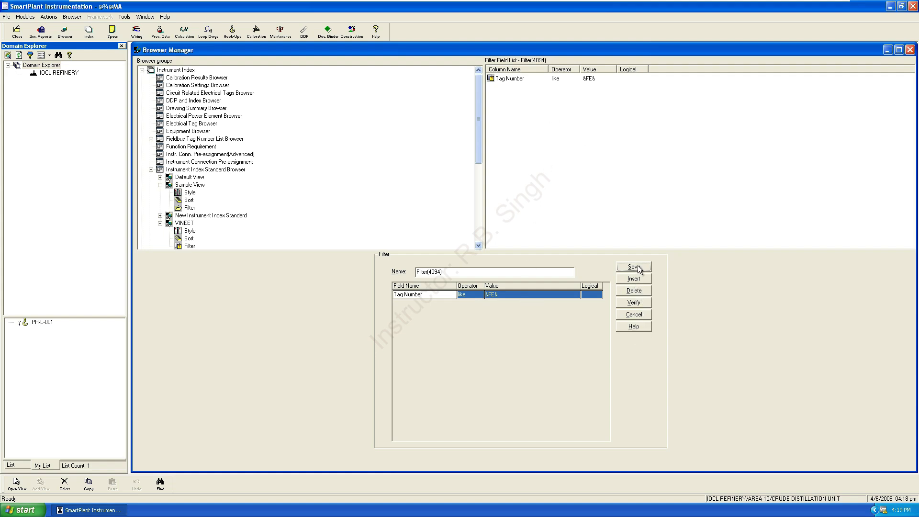
{"action": "left_click", "coordinate": [633, 293]}
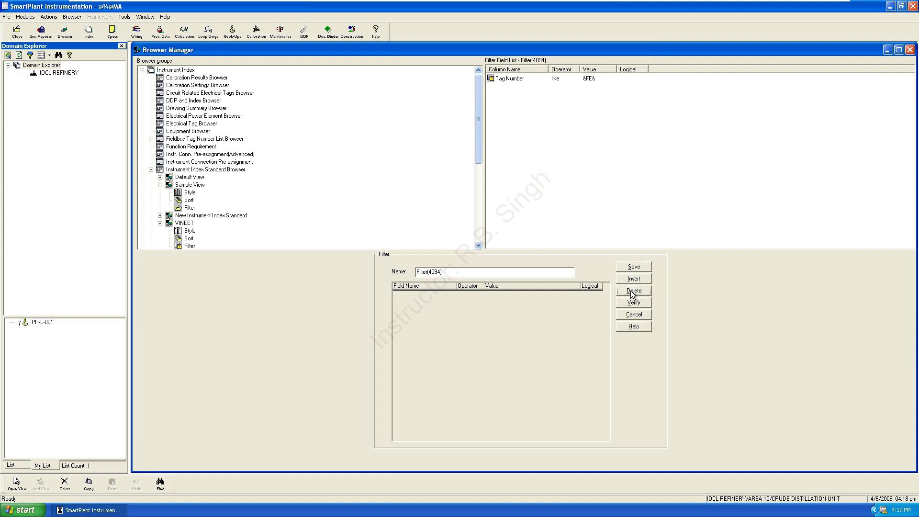
{"action": "left_click", "coordinate": [634, 266]}
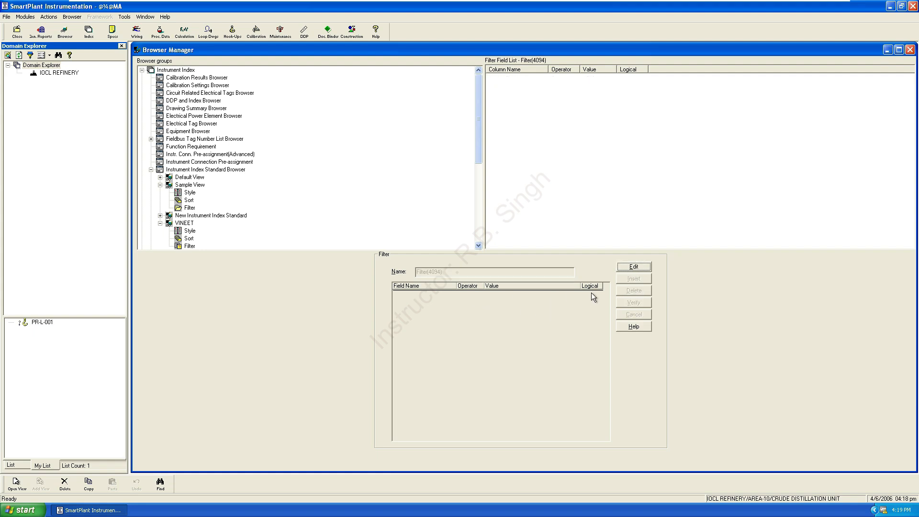
Step: Edit Sample View's sort, remove the blank sort row, and save the change while switching to the view's style
{"action": "left_click", "coordinate": [189, 200]}
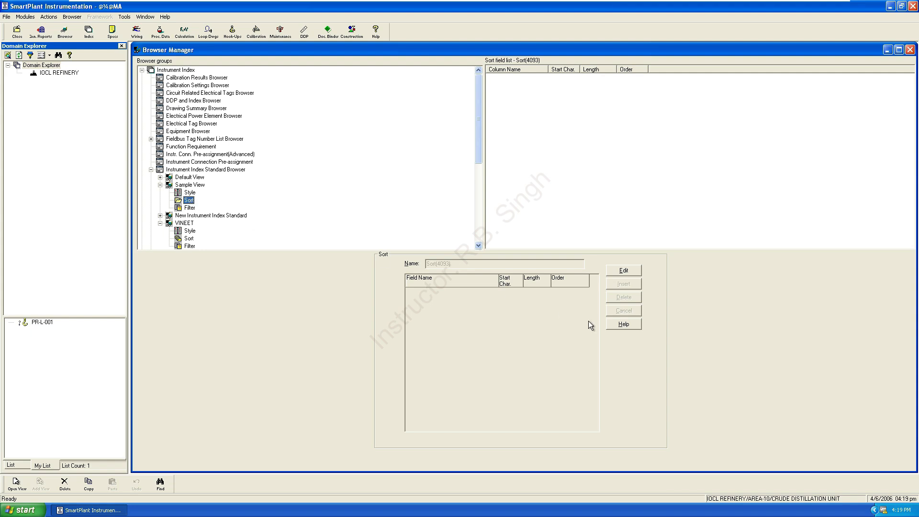
{"action": "left_click", "coordinate": [623, 271]}
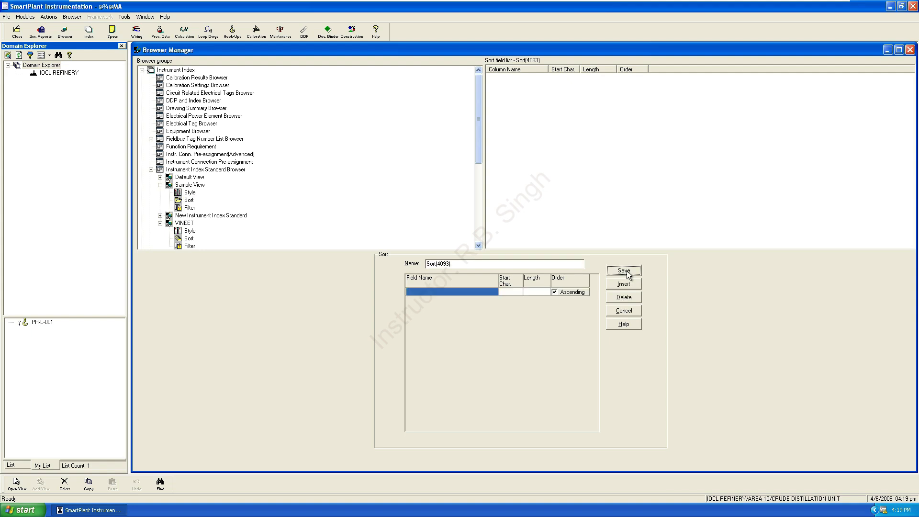
{"action": "left_click", "coordinate": [623, 299]}
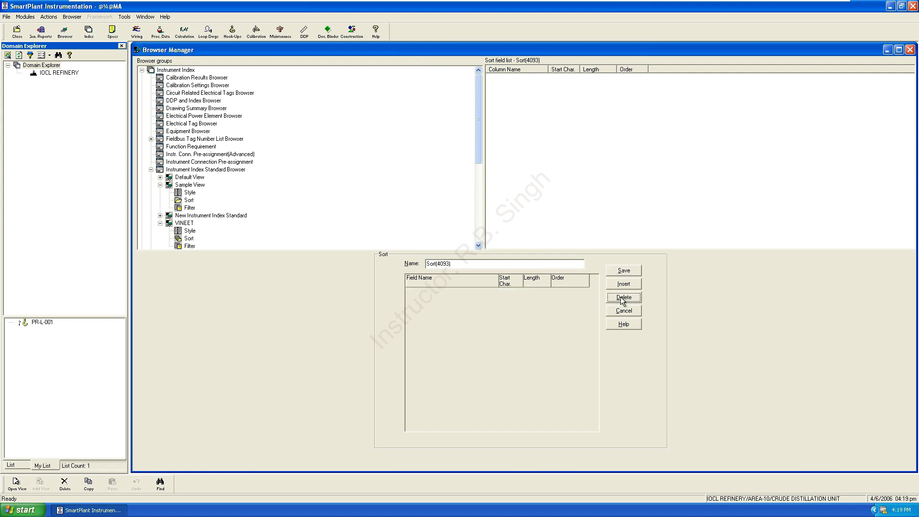
{"action": "left_click", "coordinate": [187, 194]}
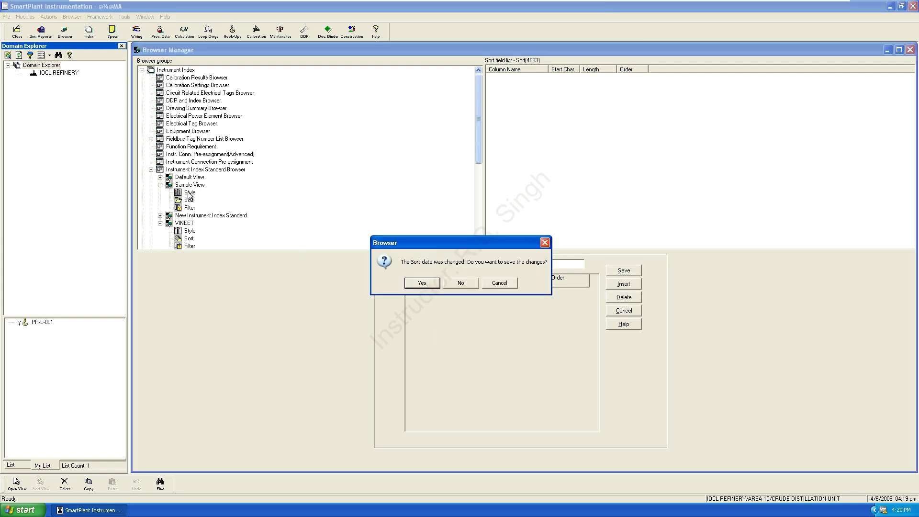
{"action": "left_click", "coordinate": [422, 284]}
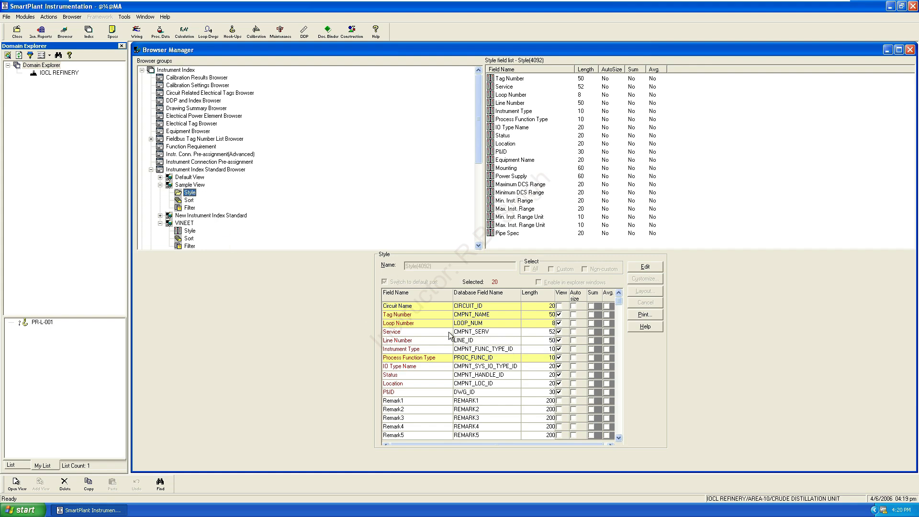
Step: Edit Sample View's style, select all fields to look through the full list, and clear the whole selection
{"action": "left_click", "coordinate": [645, 267]}
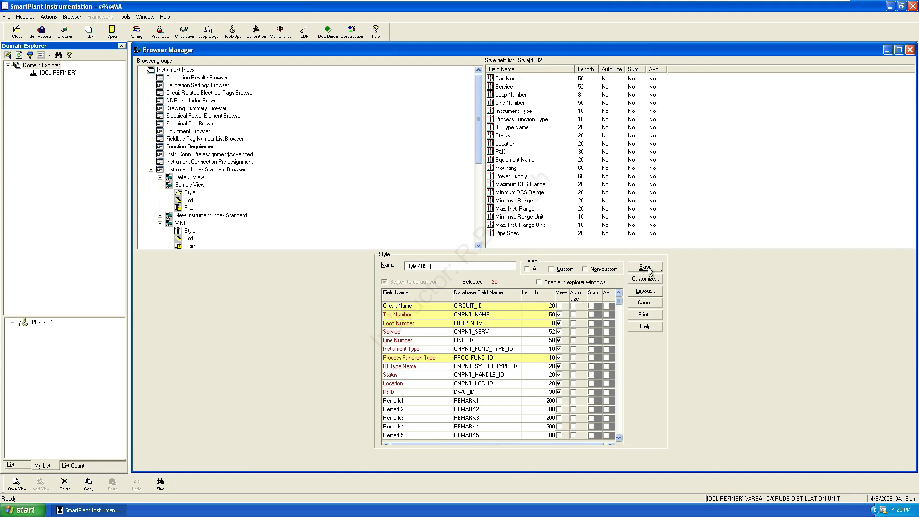
{"action": "left_click", "coordinate": [527, 269]}
{"action": "left_click_drag", "start_coordinate": [620, 302], "coordinate": [622, 389]}
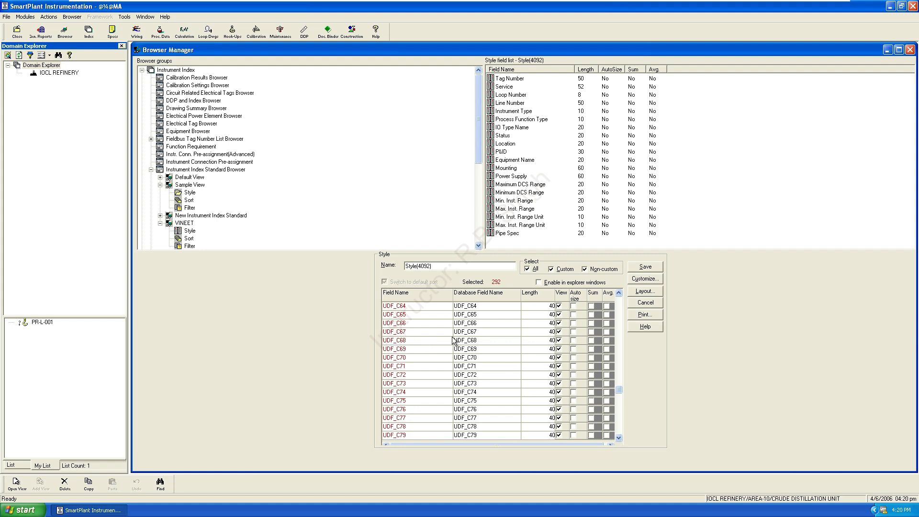
{"action": "left_click_drag", "start_coordinate": [620, 389], "coordinate": [616, 301]}
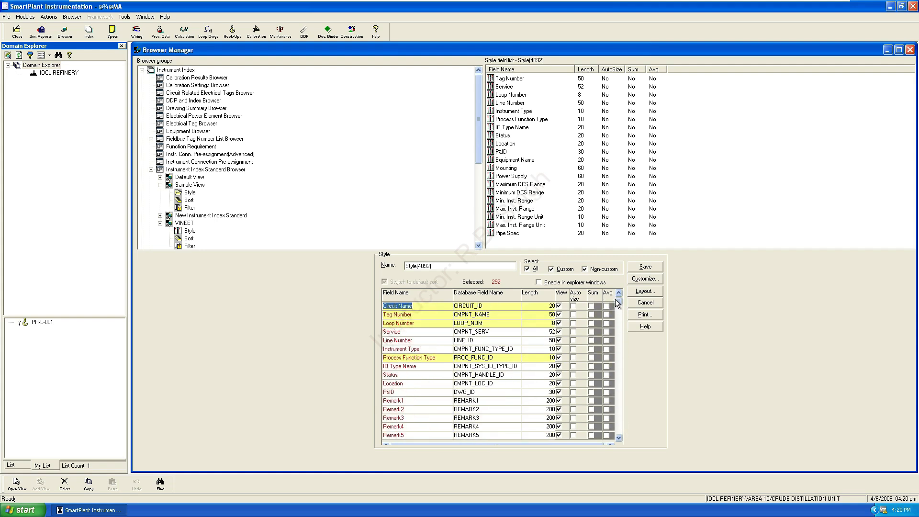
{"action": "left_click", "coordinate": [528, 268]}
Step: Include Unit Name, Area Name, Plant Name and Pipe Spec in the displayed fields of Sample View's style
{"action": "left_click_drag", "start_coordinate": [619, 300], "coordinate": [617, 431]}
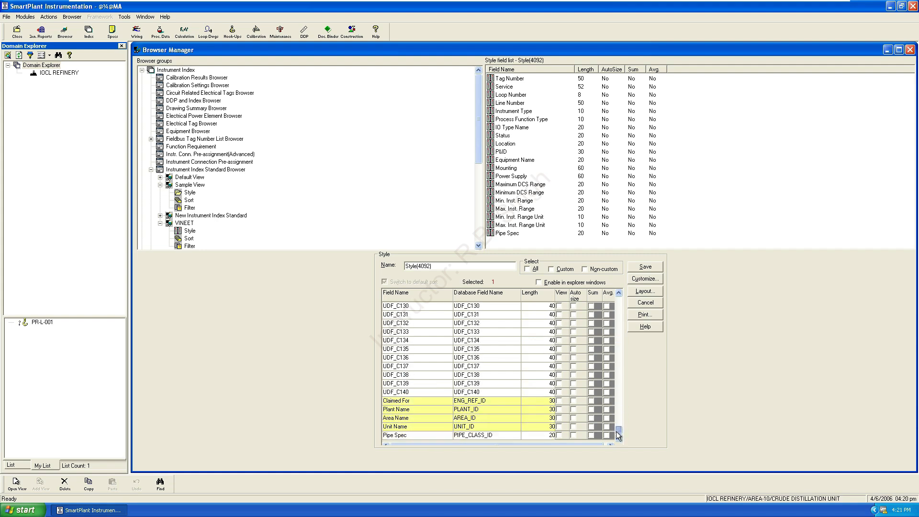
{"action": "left_click", "coordinate": [559, 427]}
{"action": "left_click", "coordinate": [559, 418]}
{"action": "left_click", "coordinate": [559, 410]}
{"action": "left_click", "coordinate": [559, 435]}
Step: Include the Controller, PHASE2 and PHASE1 fields in Sample View's style
{"action": "left_click_drag", "start_coordinate": [621, 427], "coordinate": [619, 352]}
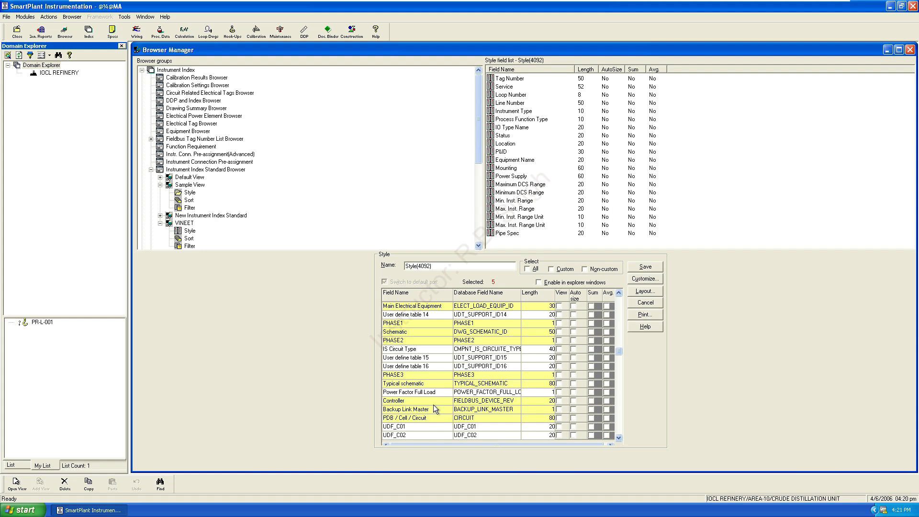
{"action": "left_click", "coordinate": [559, 401]}
{"action": "left_click", "coordinate": [559, 340]}
{"action": "left_click", "coordinate": [558, 323]}
Step: Include Service, Instrument Type, IO Type Name, Status, Location and P&ID in the style, leaving Process Function Type out
{"action": "scroll", "coordinate": [523, 378], "scroll_direction": "up", "scroll_amount": 3}
{"action": "scroll", "coordinate": [522, 379], "scroll_direction": "up", "scroll_amount": 10}
{"action": "scroll", "coordinate": [523, 379], "scroll_direction": "up", "scroll_amount": 5}
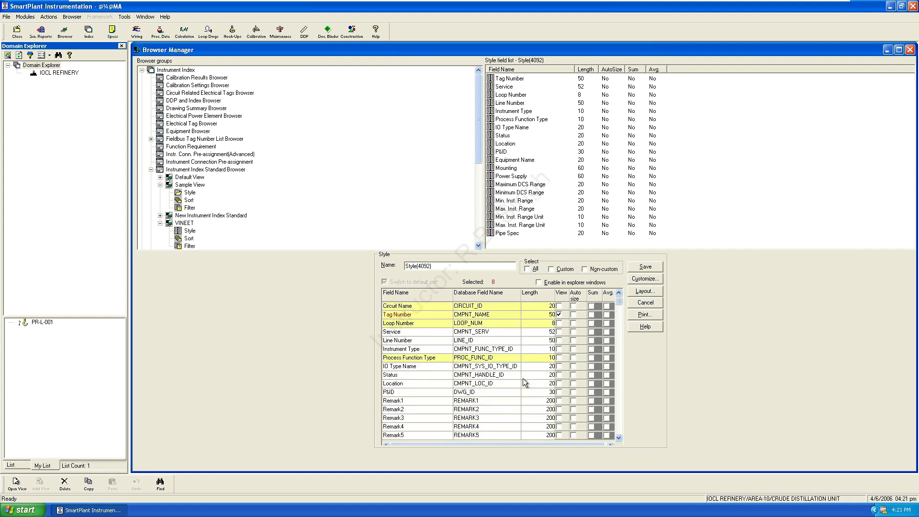
{"action": "left_click", "coordinate": [559, 331]}
{"action": "left_click", "coordinate": [559, 349]}
{"action": "left_click", "coordinate": [559, 358]}
{"action": "left_click", "coordinate": [559, 358]}
{"action": "left_click", "coordinate": [558, 366]}
{"action": "left_click", "coordinate": [559, 375]}
{"action": "left_click", "coordinate": [559, 383]}
{"action": "left_click", "coordinate": [558, 393]}
Step: Include Remark1, Manufacturer Name, Model Name and Equipment Name among the style's displayed fields
{"action": "scroll", "coordinate": [561, 400], "scroll_direction": "down", "scroll_amount": 2}
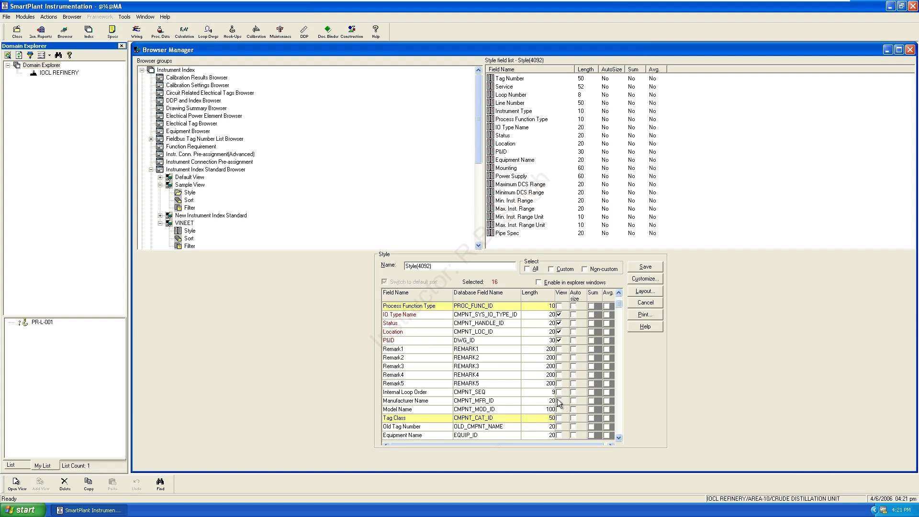
{"action": "left_click", "coordinate": [559, 349]}
{"action": "scroll", "coordinate": [559, 388], "scroll_direction": "down", "scroll_amount": 1}
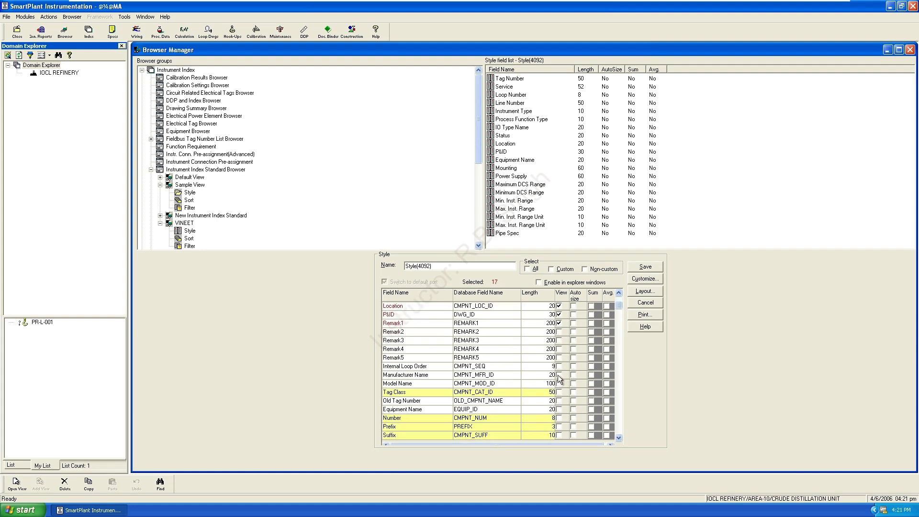
{"action": "left_click", "coordinate": [559, 375]}
{"action": "left_click", "coordinate": [559, 384]}
{"action": "scroll", "coordinate": [555, 405], "scroll_direction": "down", "scroll_amount": 1}
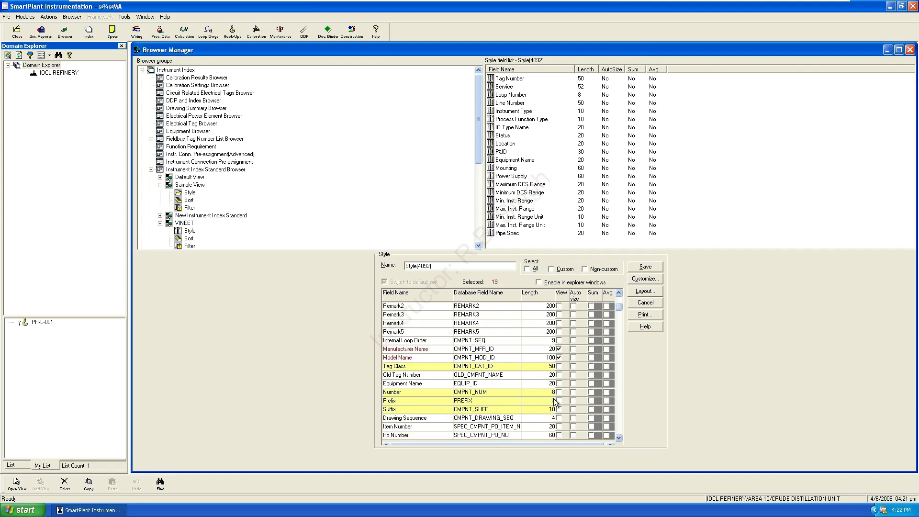
{"action": "left_click", "coordinate": [559, 384]}
Step: Include Power Supply, Instrument Type Desc, Maximum DCS Range and Minimum DCS Range in the style
{"action": "scroll", "coordinate": [558, 396], "scroll_direction": "down", "scroll_amount": 2}
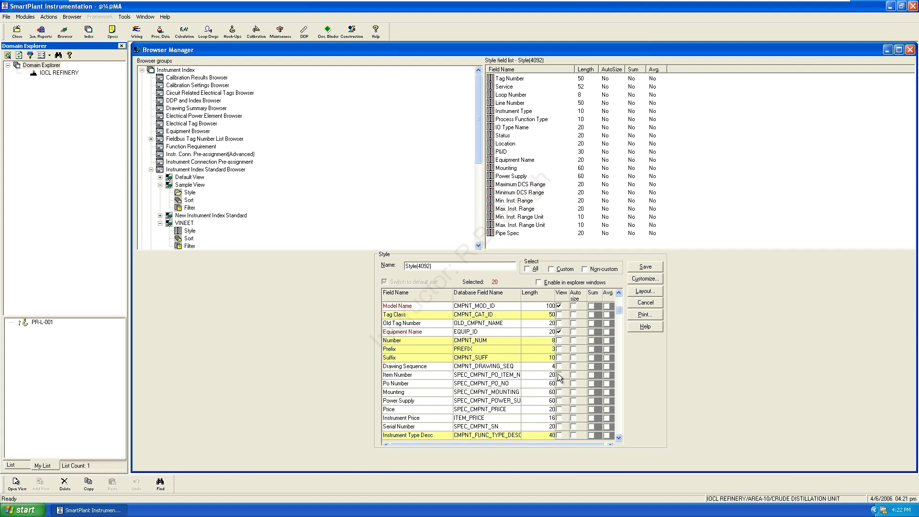
{"action": "left_click", "coordinate": [558, 401]}
{"action": "scroll", "coordinate": [560, 415], "scroll_direction": "down", "scroll_amount": 2}
{"action": "left_click", "coordinate": [559, 383]}
{"action": "left_click", "coordinate": [559, 393]}
{"action": "left_click", "coordinate": [558, 401]}
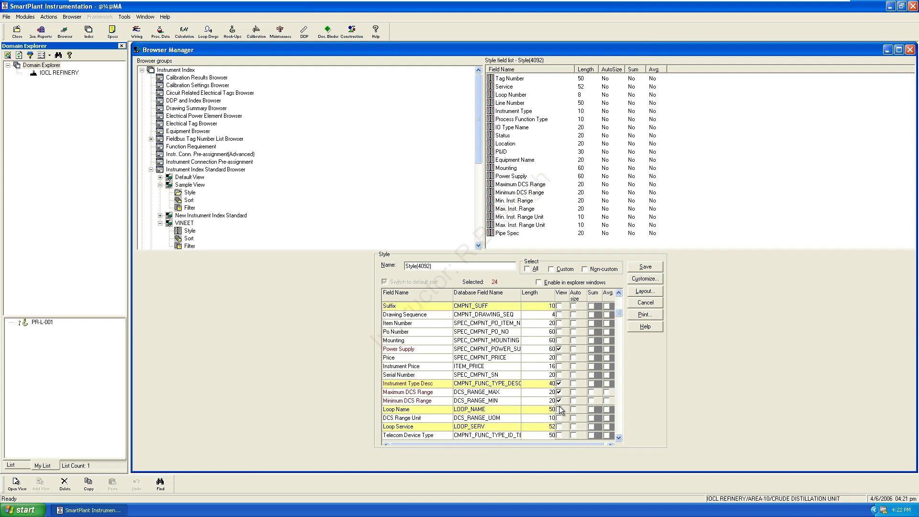
Step: Include Loop Name, DCS Range Unit and Loop Service among the style's displayed fields
{"action": "left_click", "coordinate": [559, 409]}
{"action": "left_click", "coordinate": [560, 418]}
{"action": "scroll", "coordinate": [563, 421], "scroll_direction": "down", "scroll_amount": 1}
{"action": "left_click", "coordinate": [559, 401]}
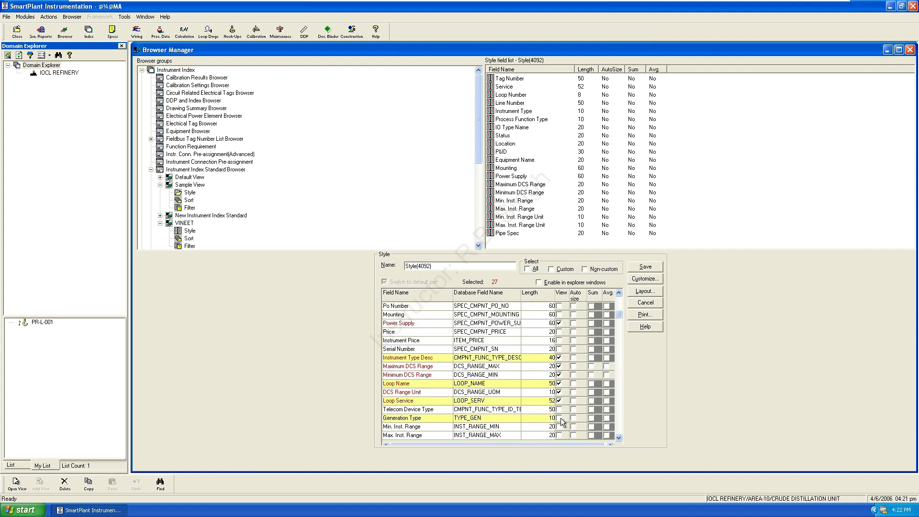
Step: Include Generation Type, Min. and Max. Inst. Range, both instrument range units and Min. Inst. Range Flag in the style
{"action": "scroll", "coordinate": [561, 418], "scroll_direction": "down", "scroll_amount": 3}
{"action": "left_click", "coordinate": [559, 349]}
{"action": "left_click", "coordinate": [558, 340]}
{"action": "left_click", "coordinate": [559, 358]}
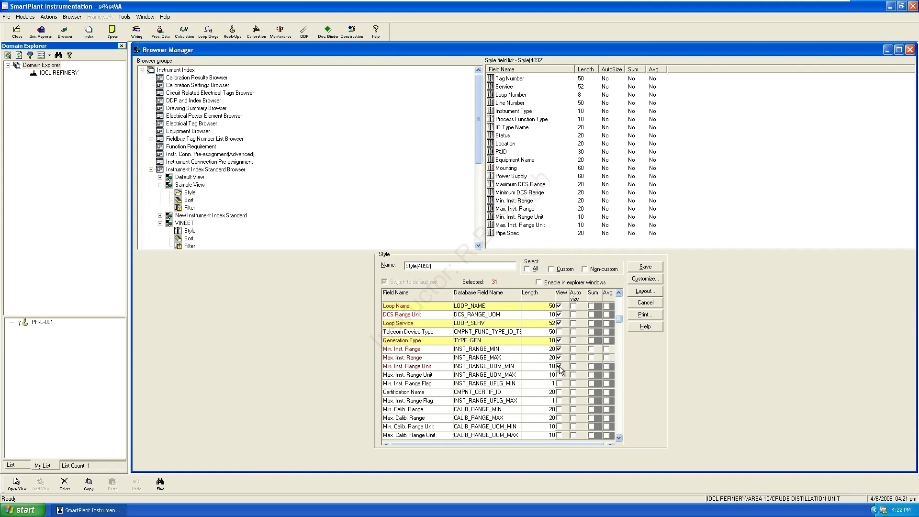
{"action": "left_click", "coordinate": [559, 375]}
{"action": "left_click", "coordinate": [559, 384]}
Step: Include Certification Name, Max. Inst. Range Flag and the minimum and maximum calibration ranges, units and flags, leaving Quality System (ISO) out
{"action": "scroll", "coordinate": [562, 388], "scroll_direction": "down", "scroll_amount": 1}
{"action": "left_click", "coordinate": [559, 366]}
{"action": "left_click", "coordinate": [559, 375]}
{"action": "left_click", "coordinate": [559, 384]}
{"action": "left_click", "coordinate": [559, 392]}
{"action": "left_click", "coordinate": [559, 401]}
{"action": "left_click", "coordinate": [560, 418]}
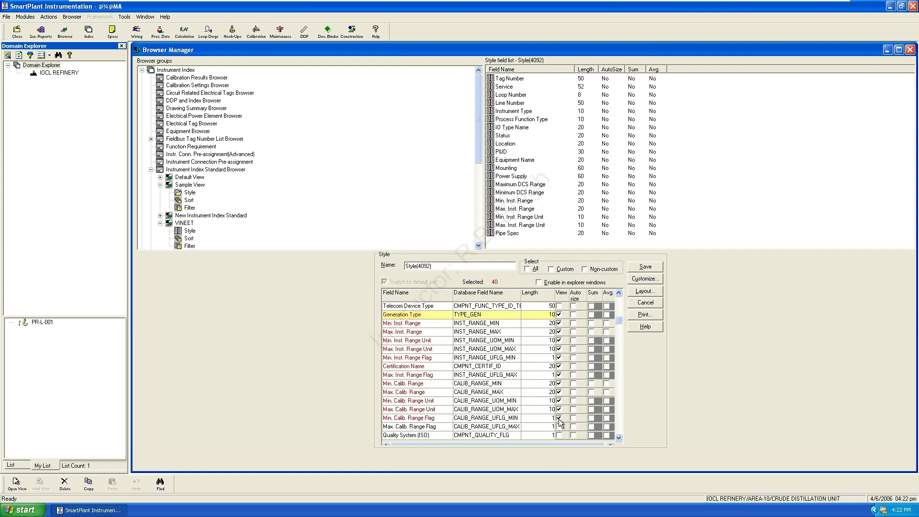
{"action": "left_click", "coordinate": [560, 427]}
{"action": "left_click", "coordinate": [559, 383]}
{"action": "left_click", "coordinate": [559, 383]}
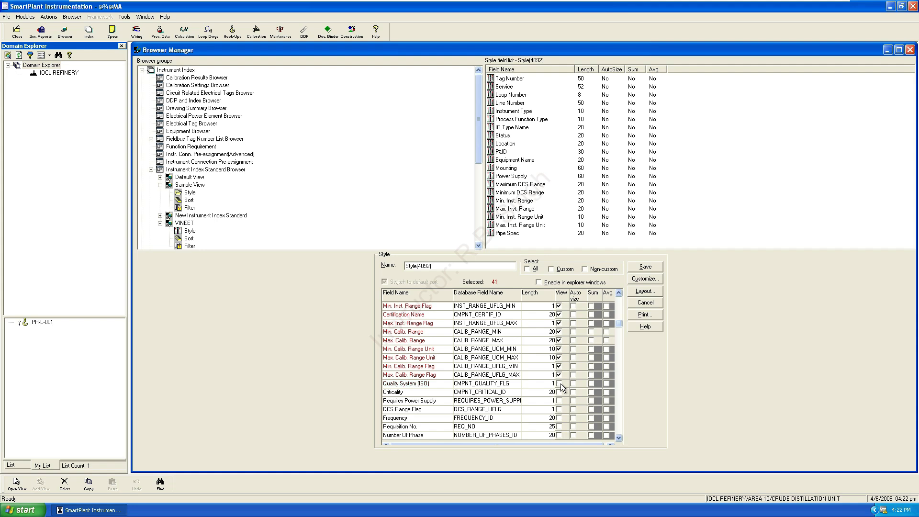
Step: Finish the field selection towards the end of the style's list, save the style and open Sample View
{"action": "scroll", "coordinate": [561, 390], "scroll_direction": "down", "scroll_amount": 2}
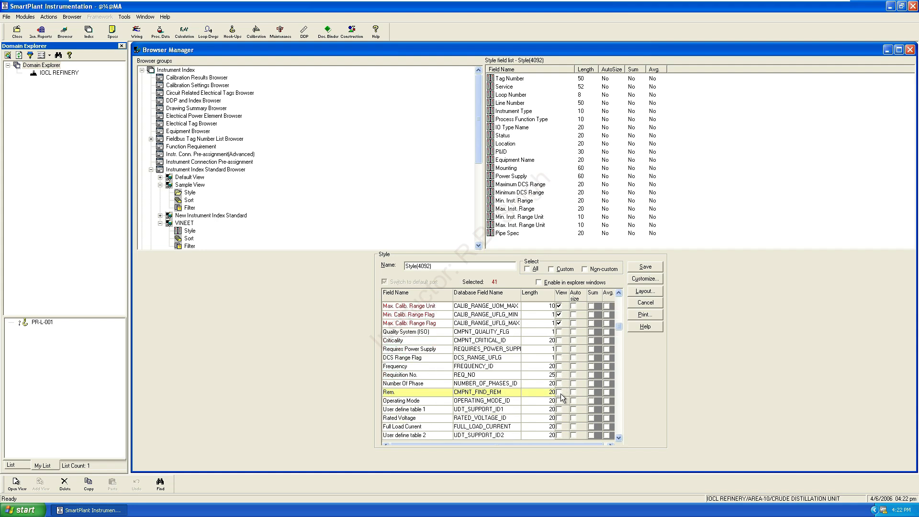
{"action": "scroll", "coordinate": [560, 395], "scroll_direction": "down", "scroll_amount": 8}
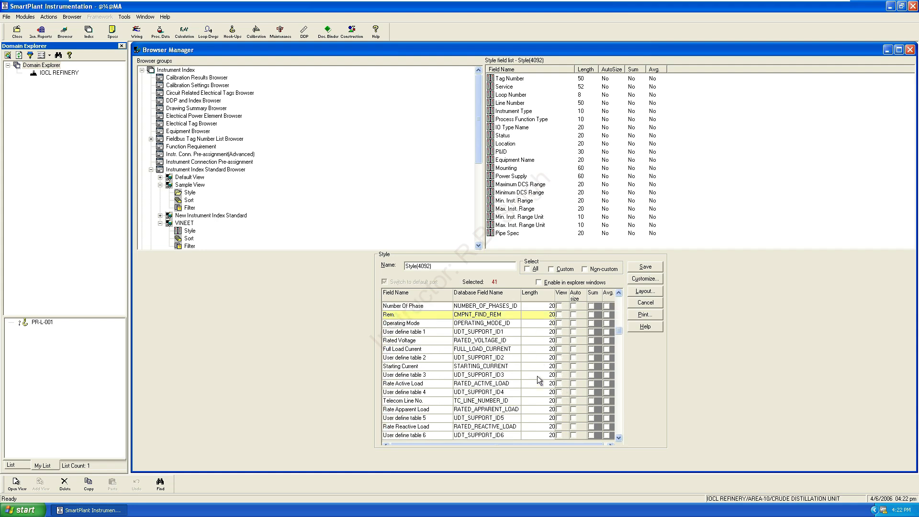
{"action": "scroll", "coordinate": [539, 380], "scroll_direction": "down", "scroll_amount": 6}
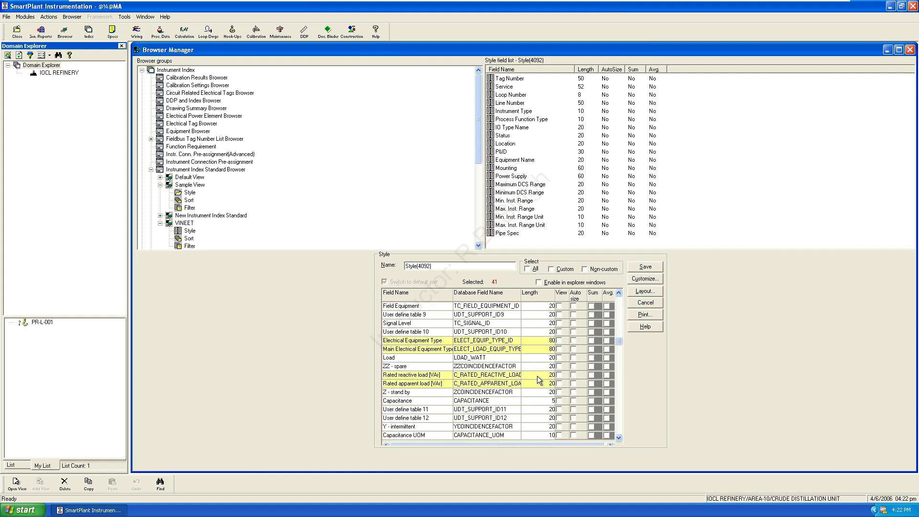
{"action": "scroll", "coordinate": [539, 380], "scroll_direction": "down", "scroll_amount": 4}
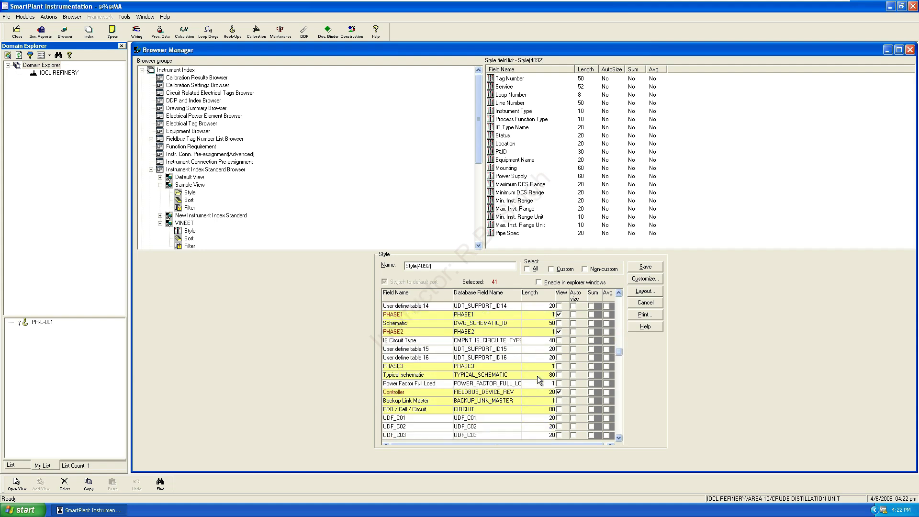
{"action": "left_click", "coordinate": [559, 366]}
{"action": "left_click", "coordinate": [559, 306]}
{"action": "left_click", "coordinate": [646, 267]}
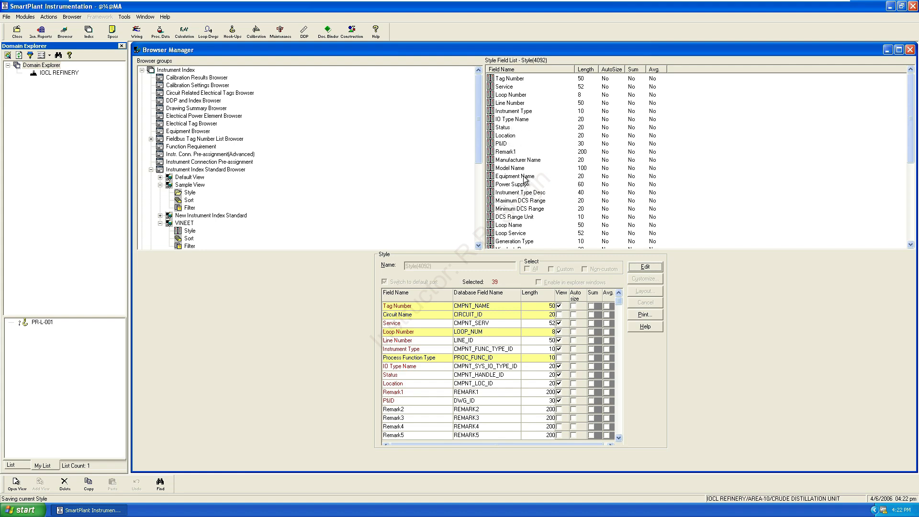
{"action": "left_click", "coordinate": [24, 485]}
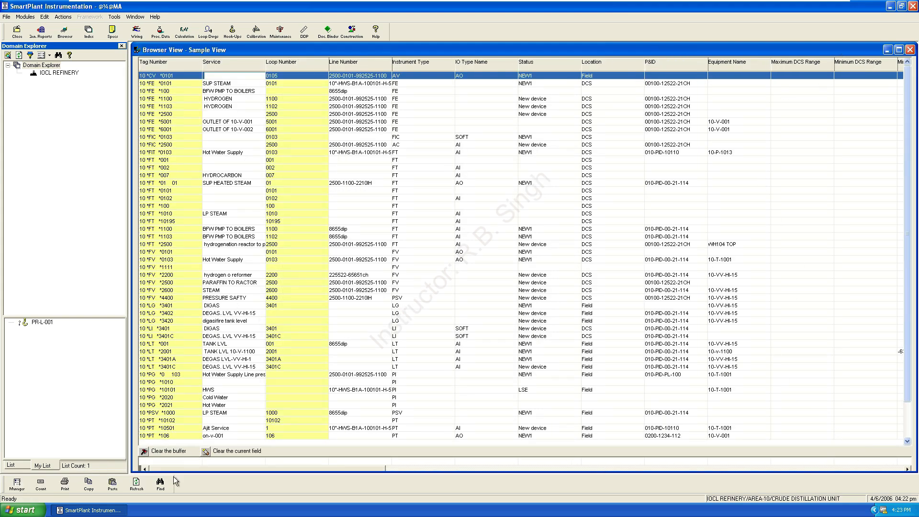
{"action": "left_click", "coordinate": [145, 469]}
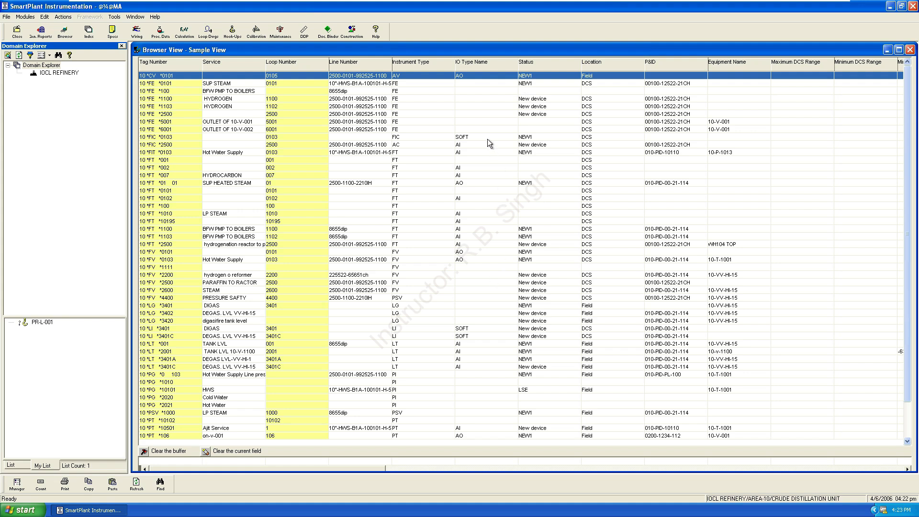
Step: Examine the IO Type Name options of tag FE 1100 and look over the rows of several other tags
{"action": "left_click", "coordinate": [478, 99]}
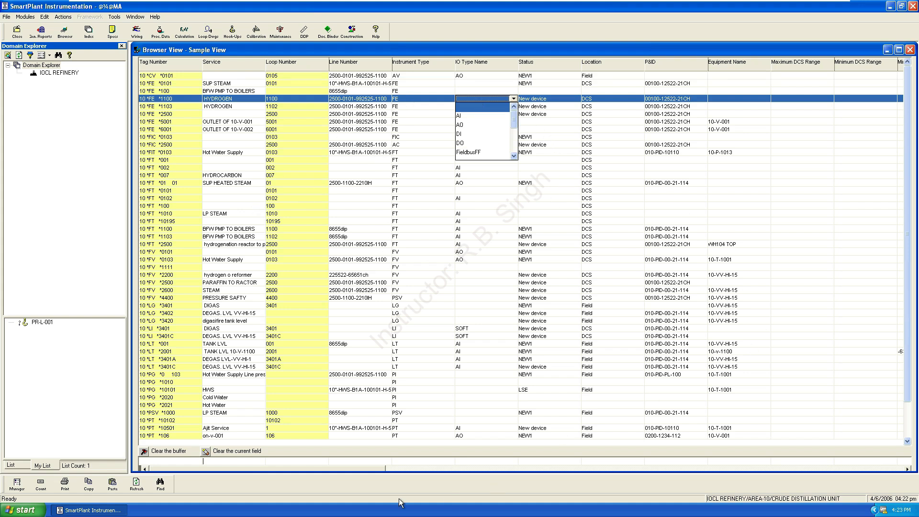
{"action": "left_click", "coordinate": [297, 221]}
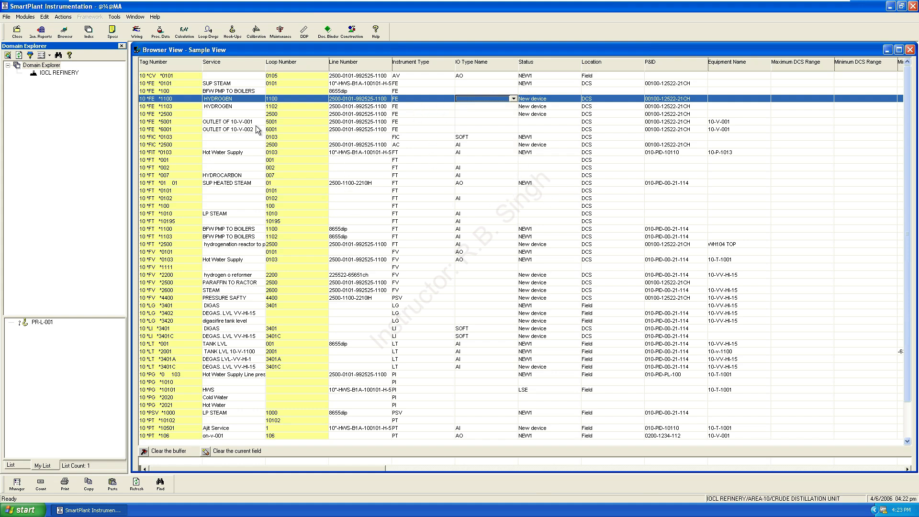
{"action": "left_click", "coordinate": [168, 306]}
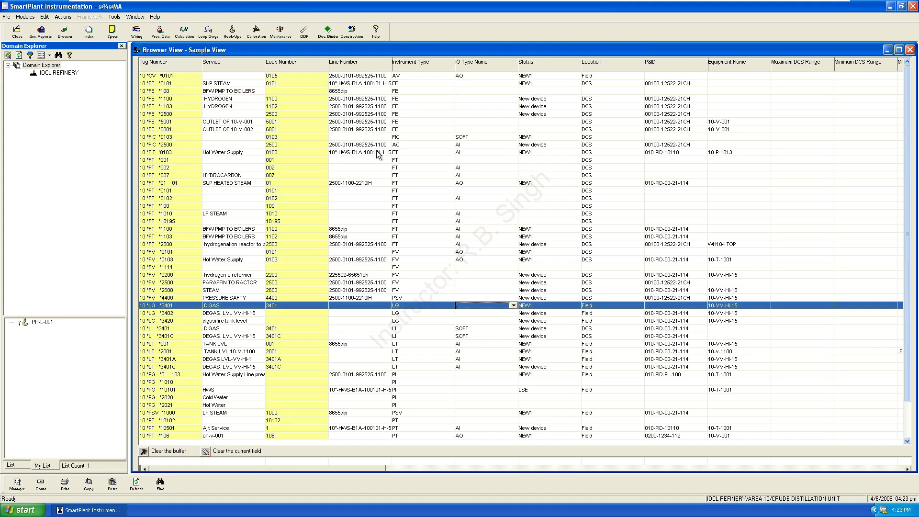
{"action": "left_click", "coordinate": [305, 107]}
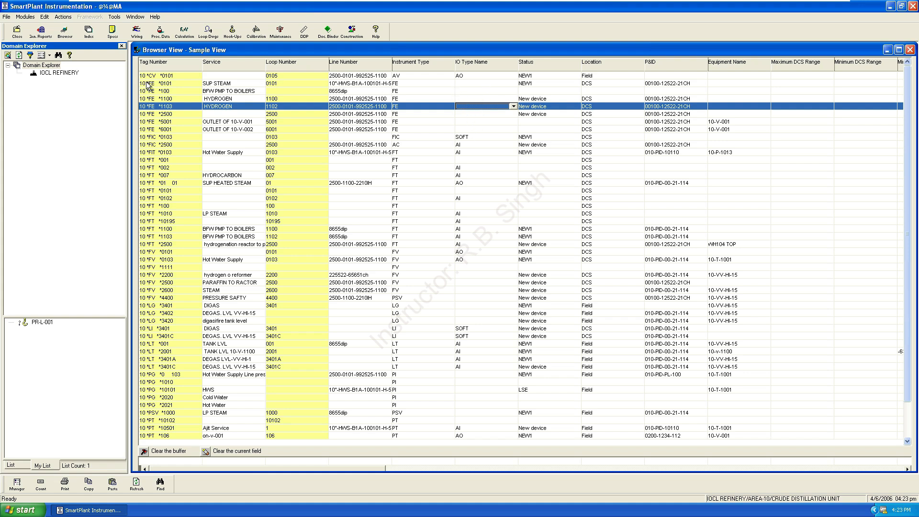
{"action": "left_click", "coordinate": [163, 77]}
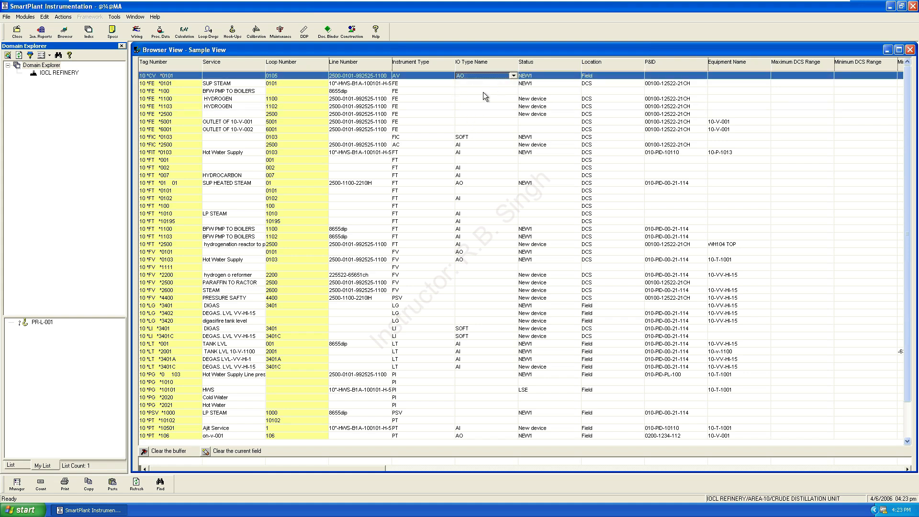
Step: Set the IO Type Name to AI for tags FT 100, FT 0101 and FT 001
{"action": "left_click", "coordinate": [464, 205]}
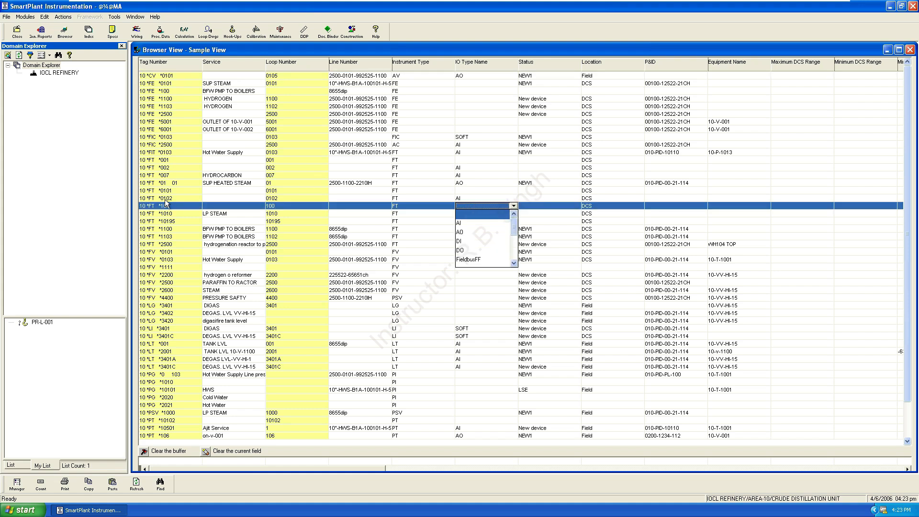
{"action": "left_click", "coordinate": [459, 222]}
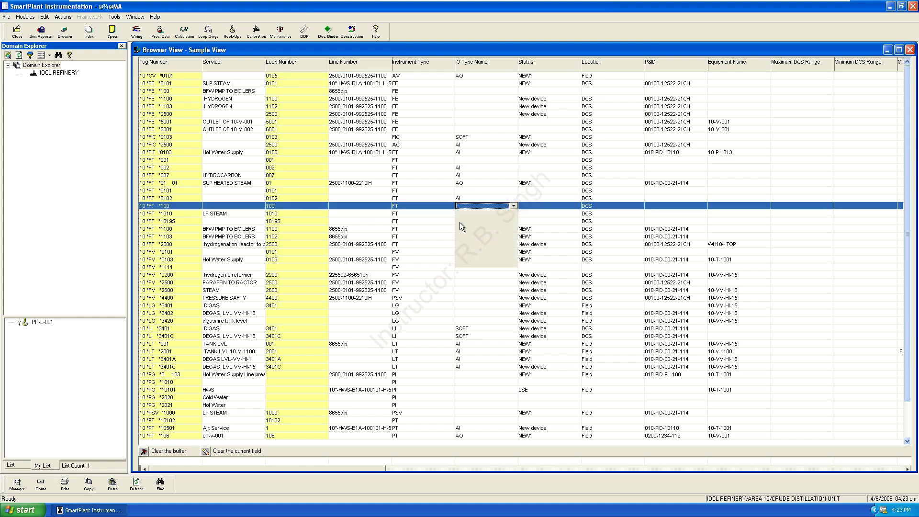
{"action": "left_click", "coordinate": [476, 191]}
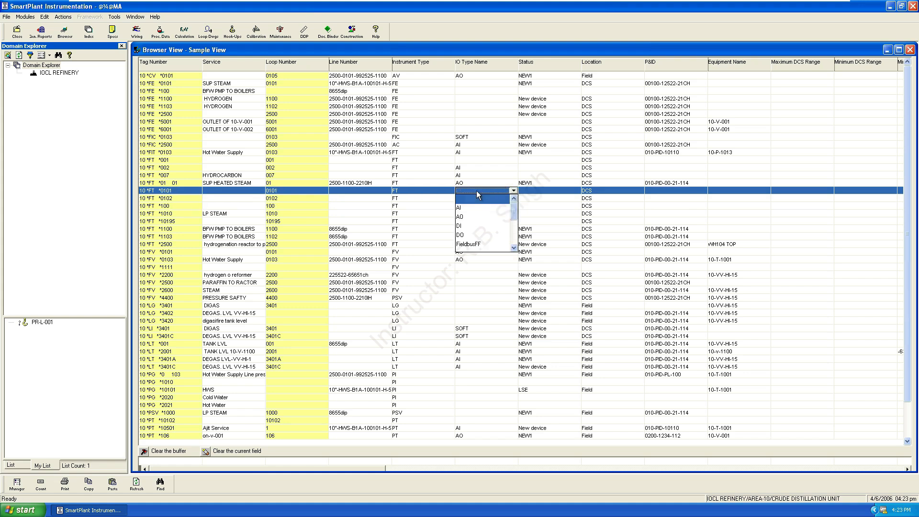
{"action": "left_click", "coordinate": [465, 208]}
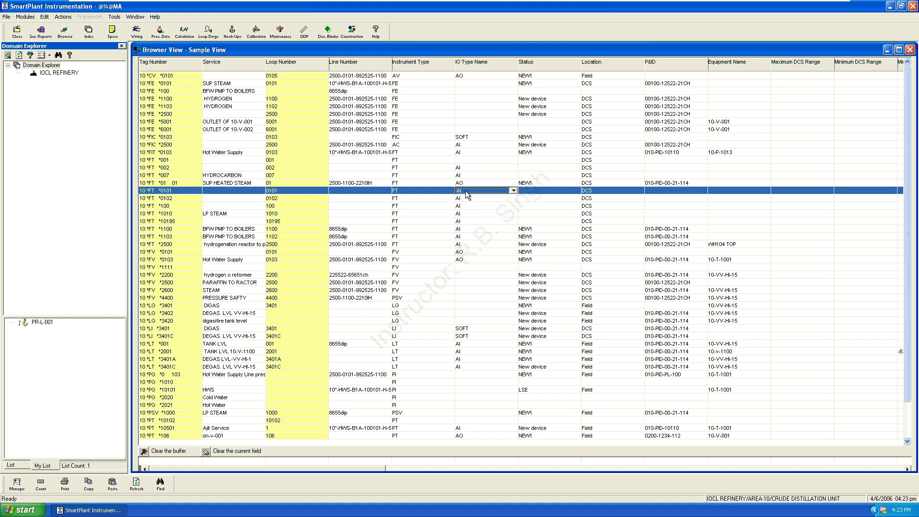
{"action": "left_click", "coordinate": [465, 161]}
{"action": "left_click", "coordinate": [478, 158]}
{"action": "left_click", "coordinate": [476, 159]}
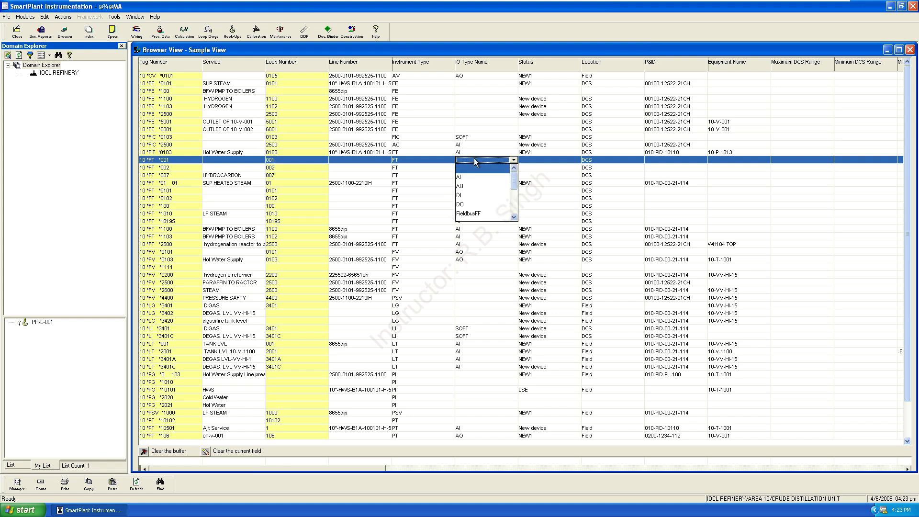
{"action": "left_click", "coordinate": [465, 177]}
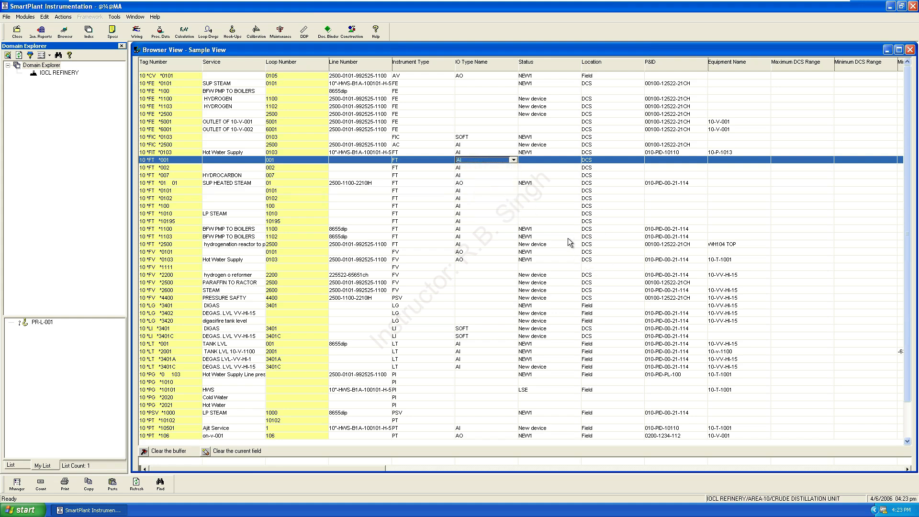
Step: Set the Status to NEW DEVICE1 for tags FE 100, FE 5001 and FE 6001
{"action": "left_click", "coordinate": [536, 84]}
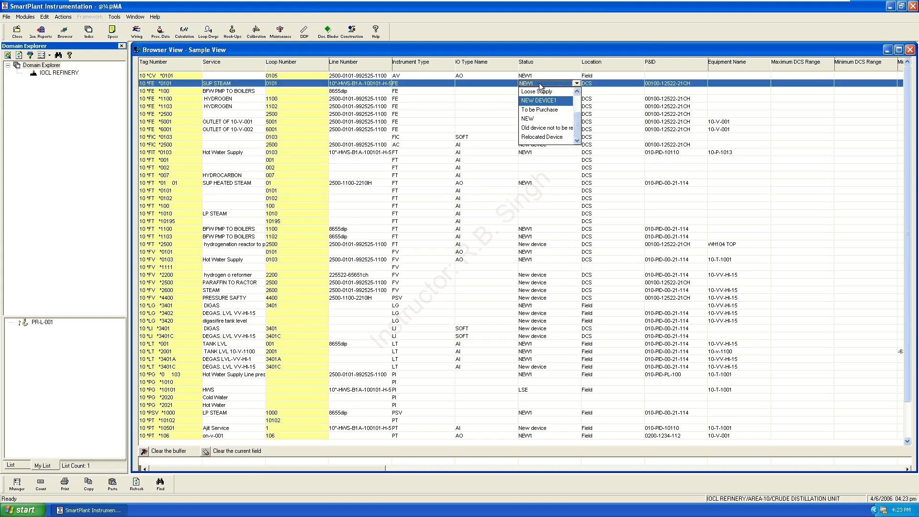
{"action": "left_click", "coordinate": [536, 90]}
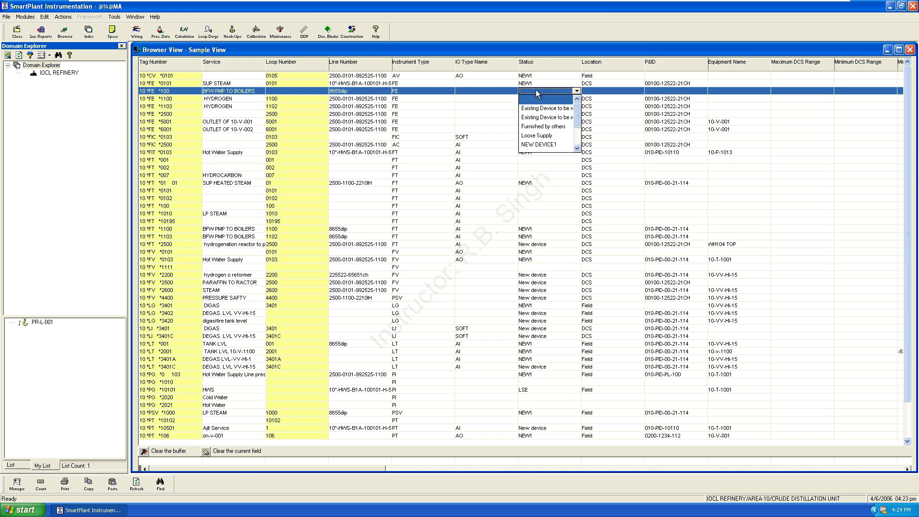
{"action": "left_click", "coordinate": [536, 144]}
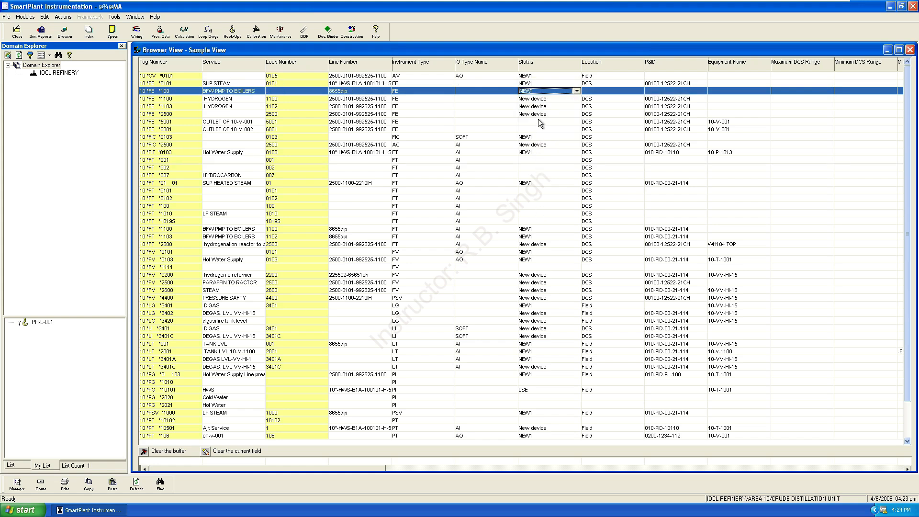
{"action": "left_click", "coordinate": [536, 121]}
{"action": "left_click", "coordinate": [536, 176]}
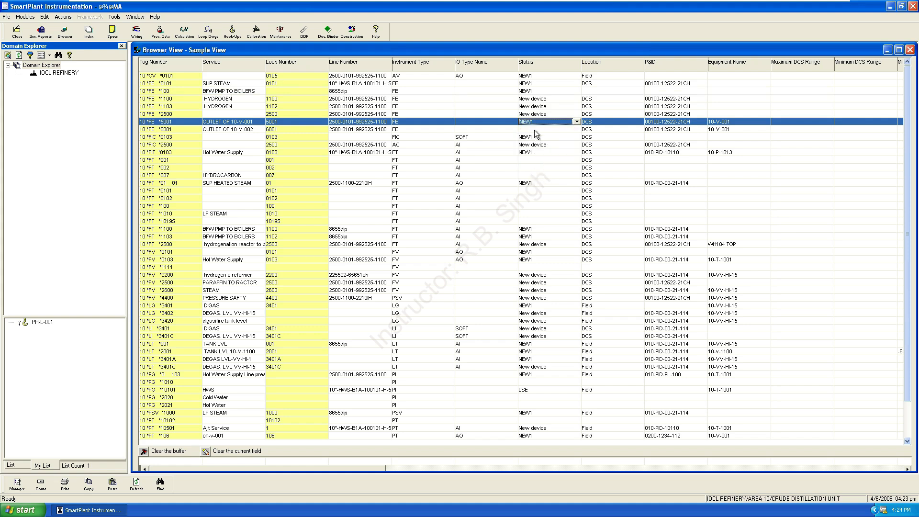
{"action": "left_click", "coordinate": [535, 130]}
{"action": "left_click", "coordinate": [537, 183]}
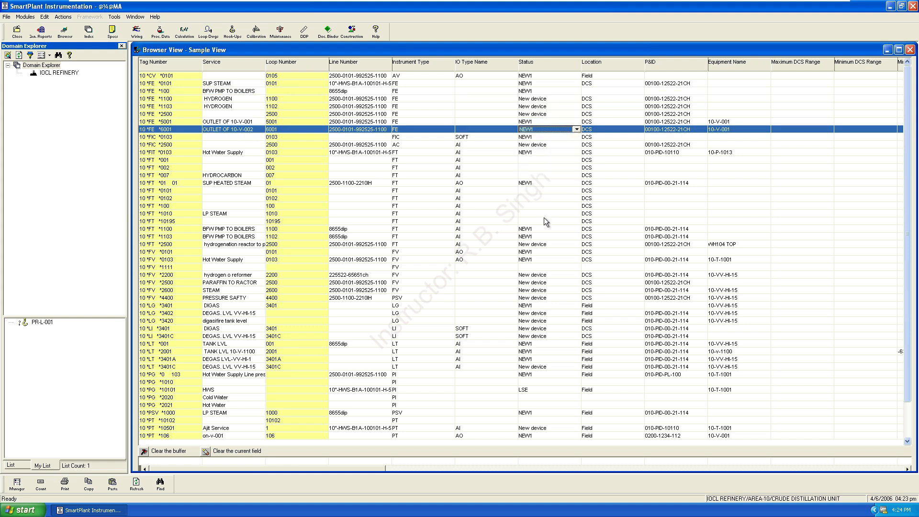
Step: Examine the Location options of tag FE 0101 and the P&ID options of tag FE 1100
{"action": "left_click", "coordinate": [599, 85]}
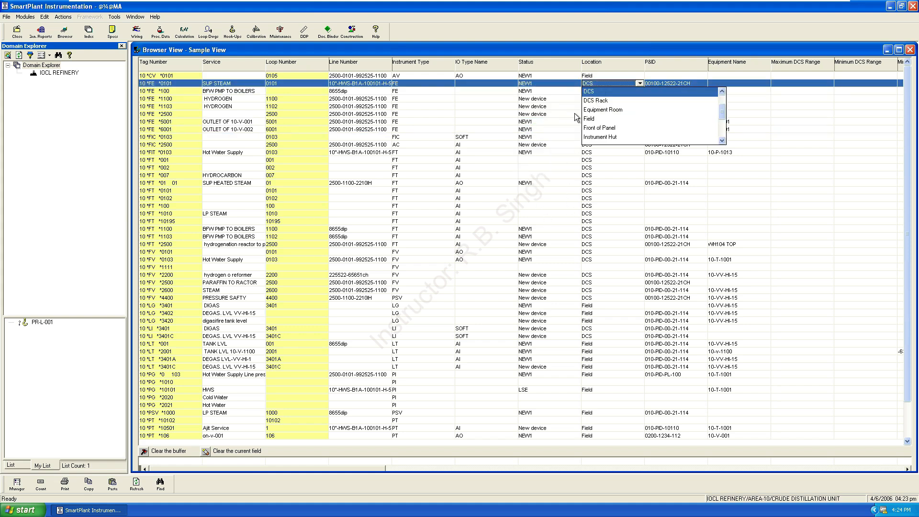
{"action": "left_click", "coordinate": [595, 112]}
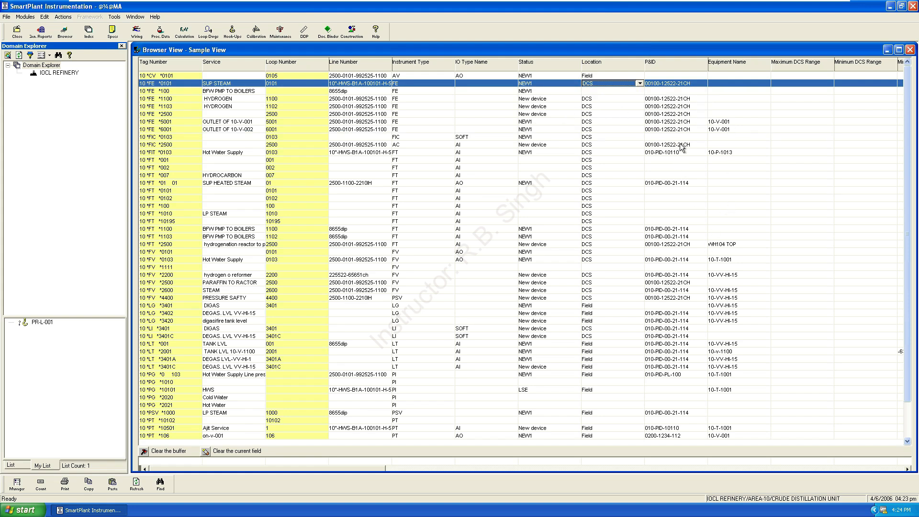
{"action": "left_click", "coordinate": [686, 99]}
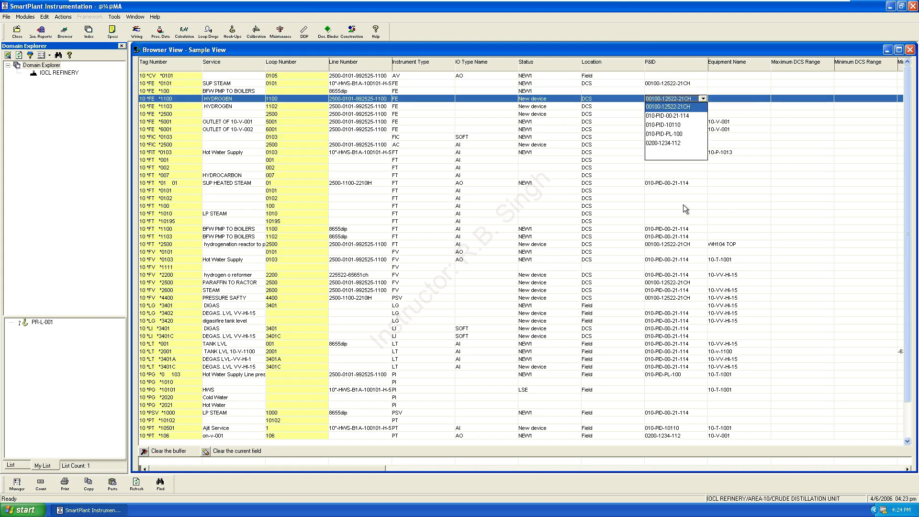
Step: Set the Maximum DCS Range to 10 and the Minimum DCS Range to 30 for tag FIC 2500
{"action": "left_click", "coordinate": [907, 469]}
{"action": "left_click", "coordinate": [516, 161]}
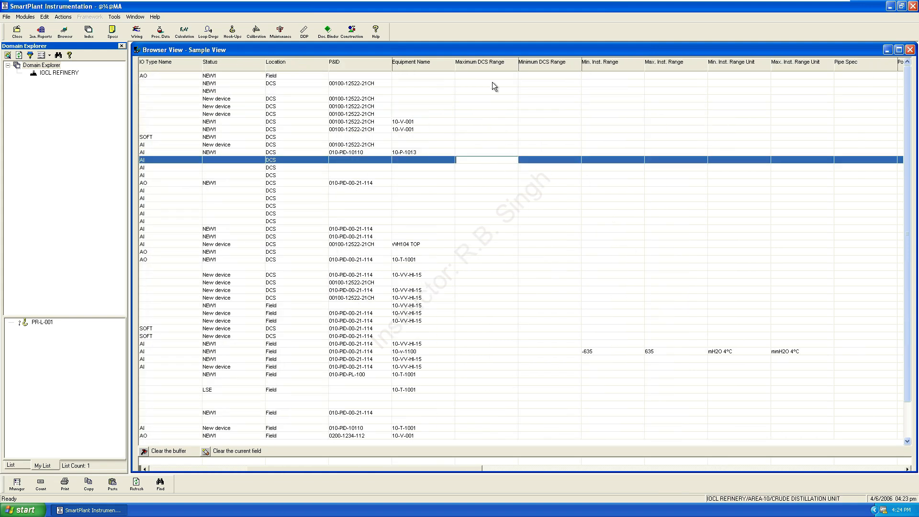
{"action": "left_click", "coordinate": [493, 222]}
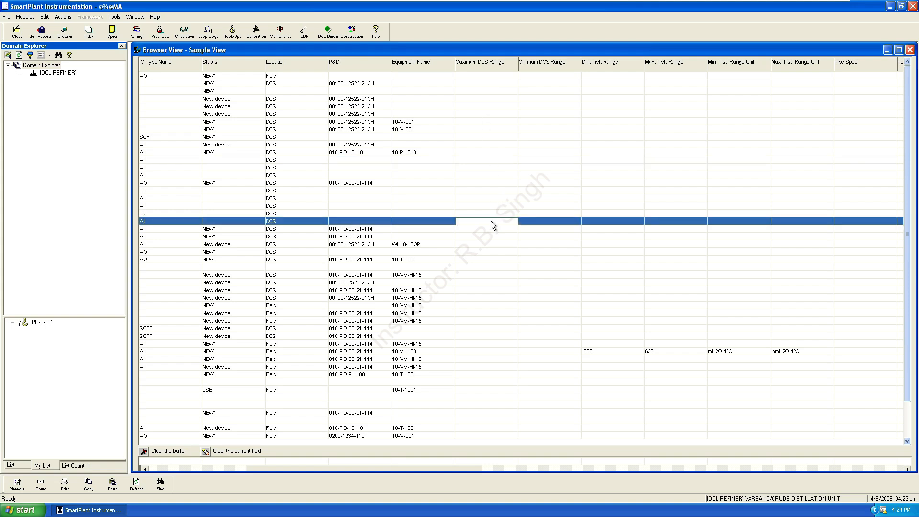
{"action": "left_click", "coordinate": [489, 146]}
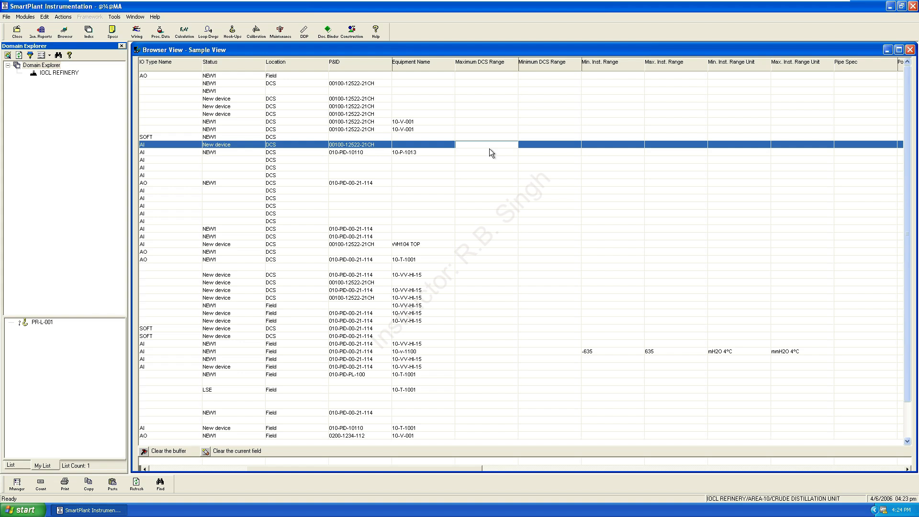
{"action": "type", "text": "10"}
{"action": "left_click", "coordinate": [548, 145]}
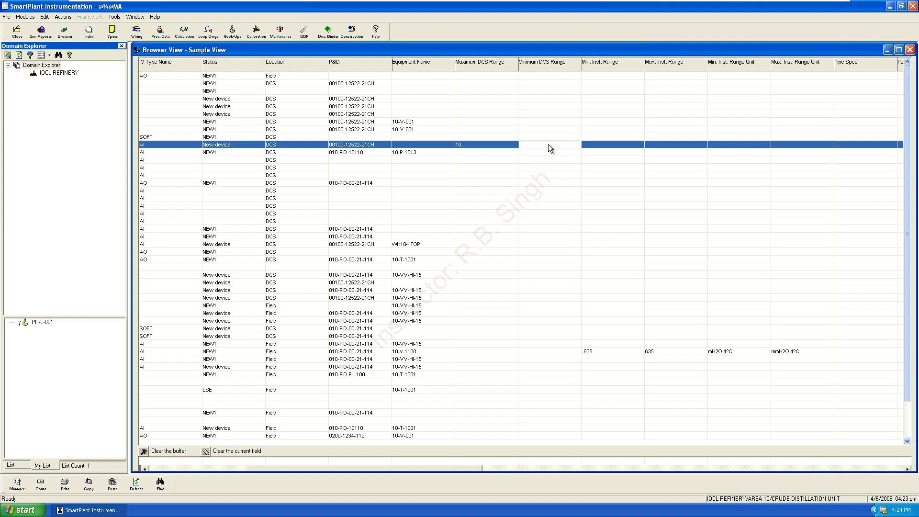
{"action": "type", "text": "30"}
{"action": "left_click", "coordinate": [599, 144]}
Step: Copy the Maximum DCS Range of 10 from FIC 2500 to tags FIT 0103, FT 002, FT 0101 and FT 007
{"action": "left_click", "coordinate": [478, 146]}
{"action": "left_click", "coordinate": [466, 153]}
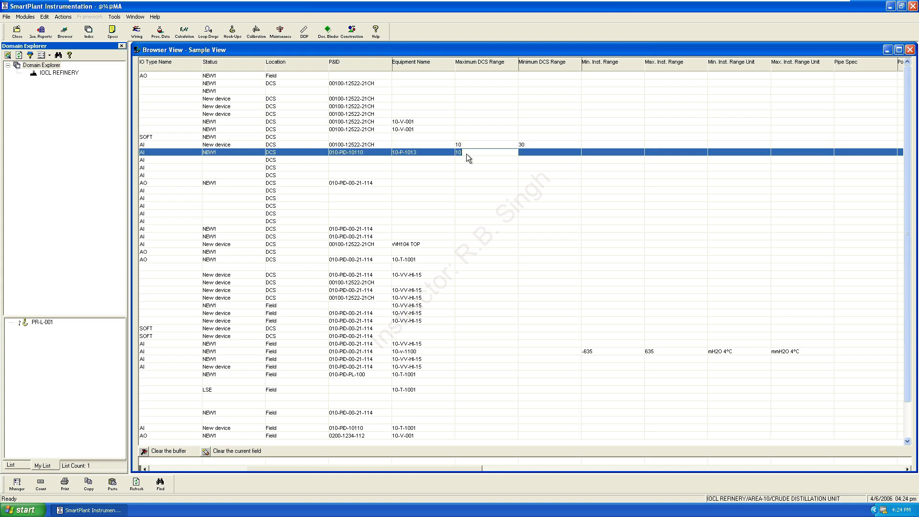
{"action": "left_click", "coordinate": [466, 167]}
{"action": "left_click", "coordinate": [411, 211]}
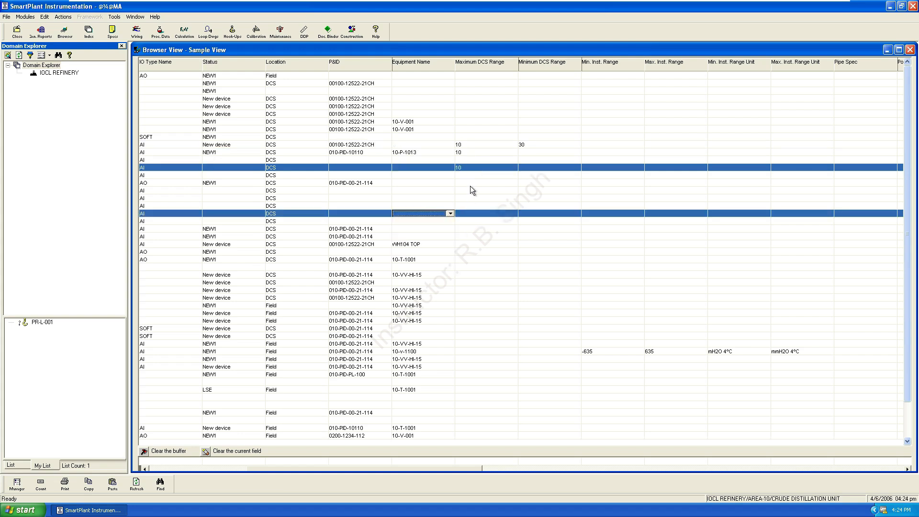
{"action": "left_click", "coordinate": [476, 191]}
{"action": "left_click", "coordinate": [478, 176]}
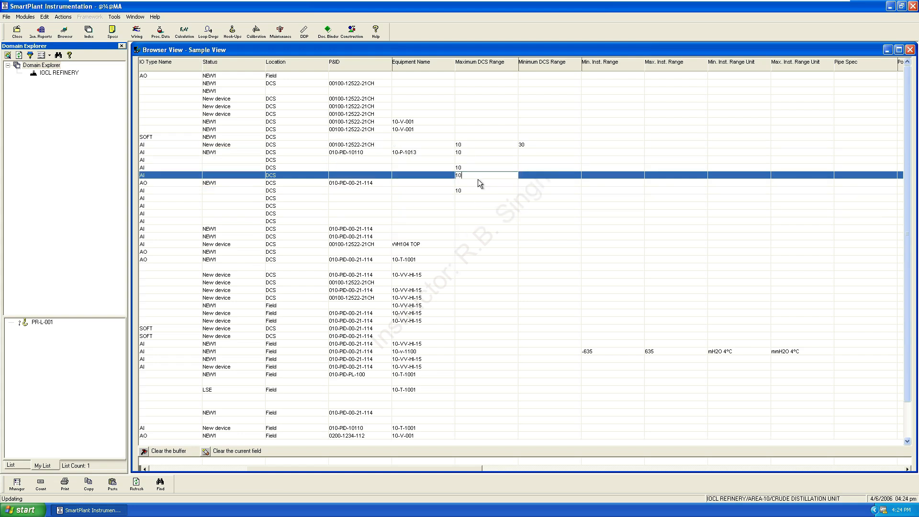
Step: Set the Maximum DCS Range to 10 for tags FT 100, FT 10195 and FT 1103
{"action": "left_click", "coordinate": [478, 206]}
{"action": "type", "text": "10"}
{"action": "left_click", "coordinate": [475, 228], "text": "ctrl"}
{"action": "type", "text": "10"}
{"action": "left_click", "coordinate": [475, 251], "text": "ctrl"}
{"action": "type", "text": "10"}
{"action": "left_click", "coordinate": [475, 267], "text": "ctrl"}
{"action": "left_click", "coordinate": [482, 214]}
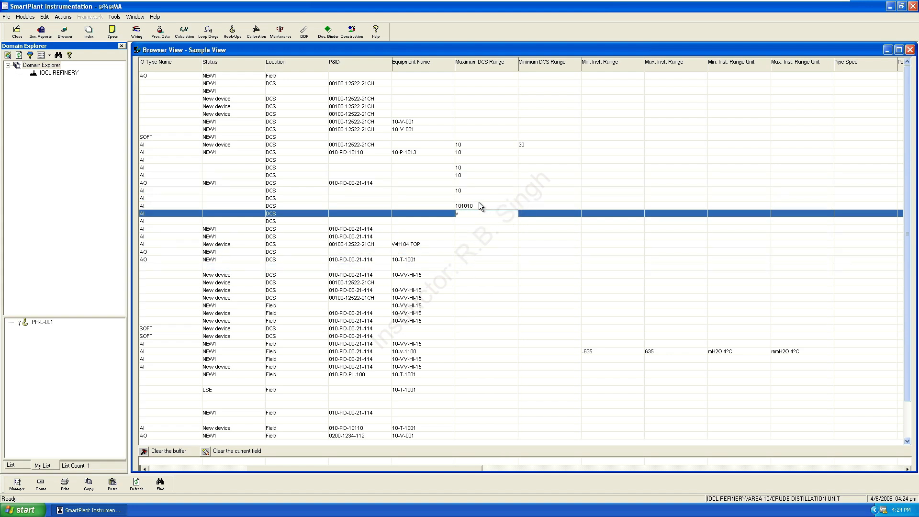
{"action": "left_click", "coordinate": [479, 203]}
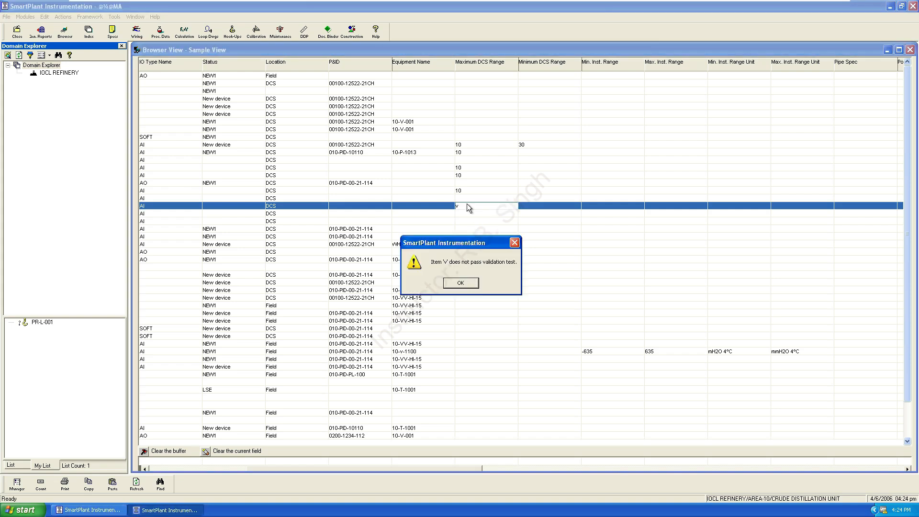
{"action": "left_click", "coordinate": [461, 283]}
{"action": "type", "text": "101010"}
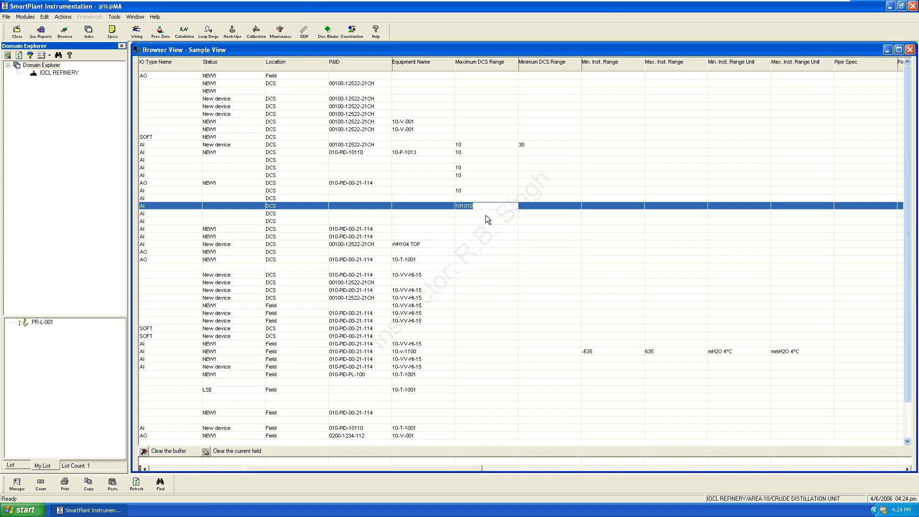
{"action": "left_click", "coordinate": [485, 222]}
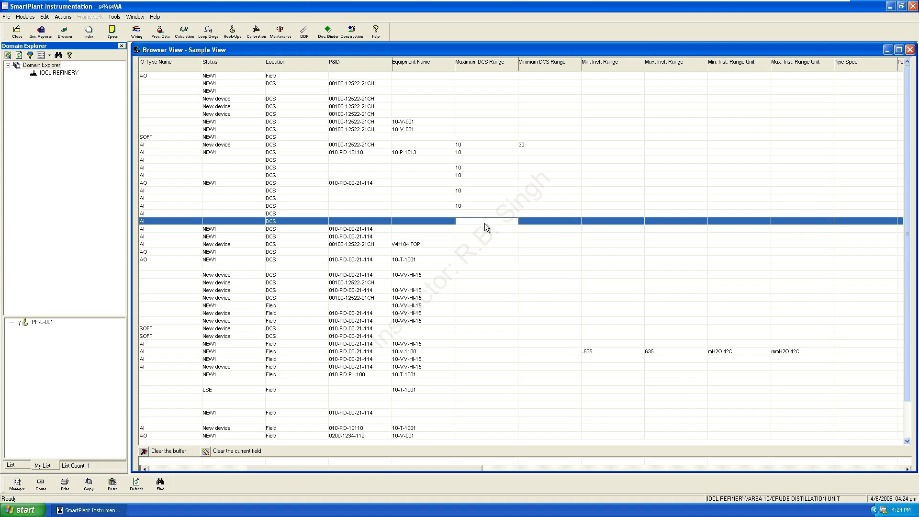
{"action": "type", "text": "10"}
{"action": "left_click", "coordinate": [476, 236]}
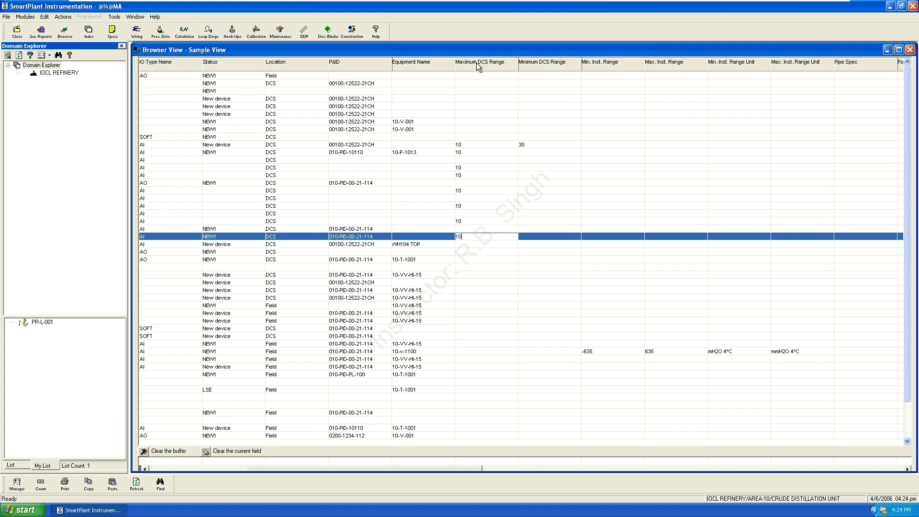
Step: Set the Minimum DCS Range to 30 for tags FIT 0103, FT 002, FT 01 01, FT 0102, FT 1010 and FT 10195
{"action": "left_click", "coordinate": [535, 144]}
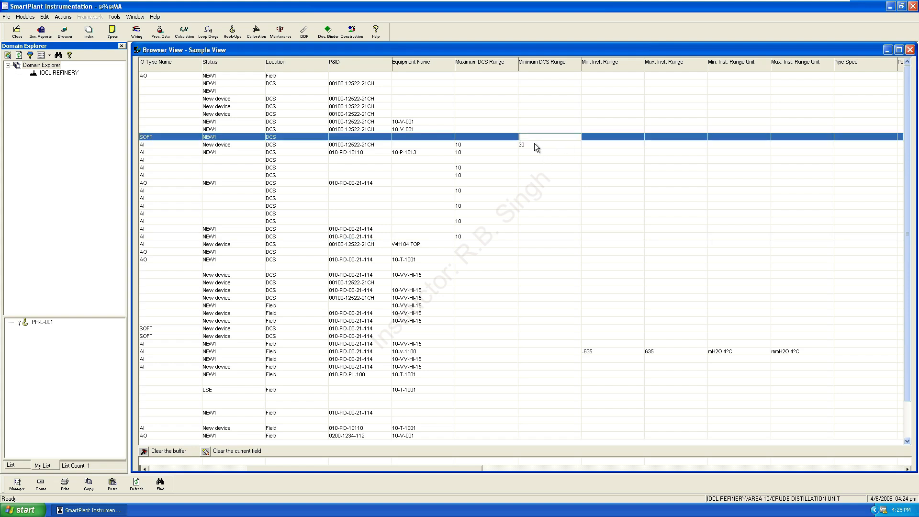
{"action": "left_click", "coordinate": [535, 153]}
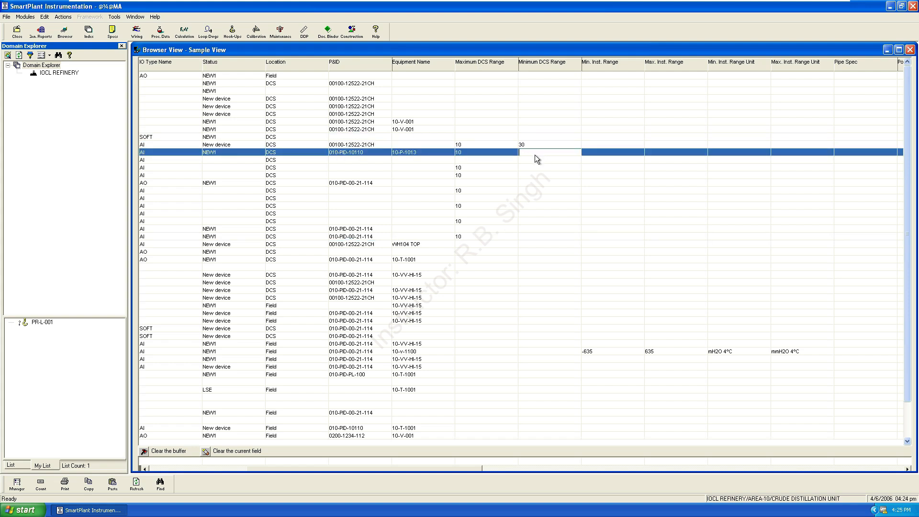
{"action": "left_click", "coordinate": [535, 167]}
{"action": "left_click", "coordinate": [530, 183]}
{"action": "type", "text": "30"}
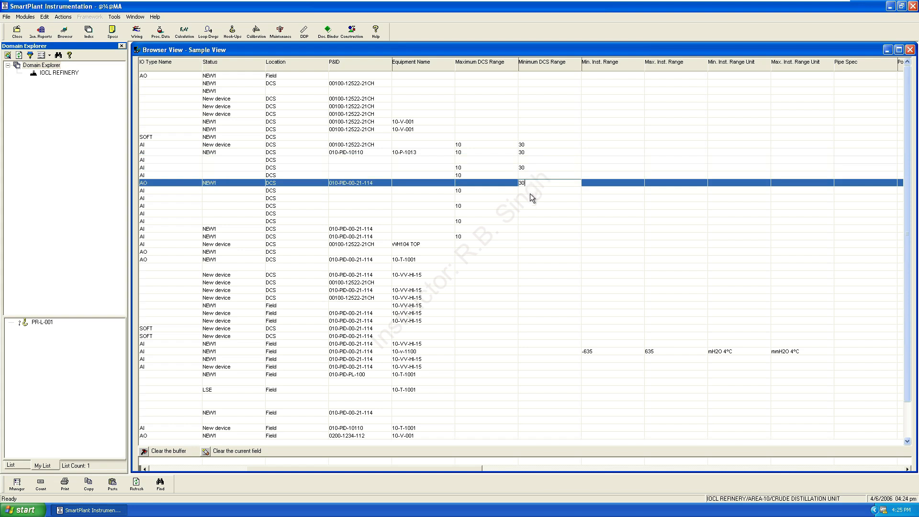
{"action": "left_click", "coordinate": [530, 198]}
{"action": "type", "text": "30"}
{"action": "left_click", "coordinate": [530, 214]}
{"action": "type", "text": "30"}
{"action": "left_click", "coordinate": [529, 223]}
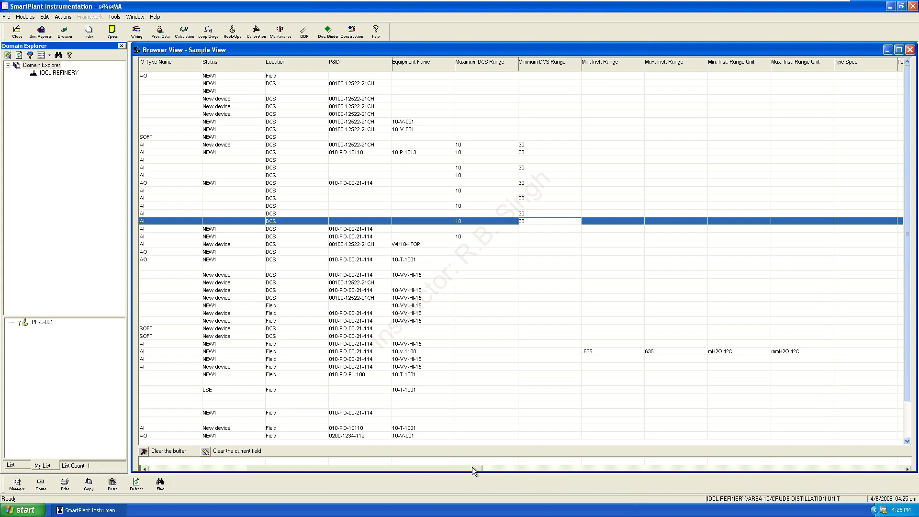
Step: Set the Minimum DCS Range to 45656 for tag FV 0101
{"action": "left_click_drag", "start_coordinate": [473, 468], "coordinate": [543, 471]}
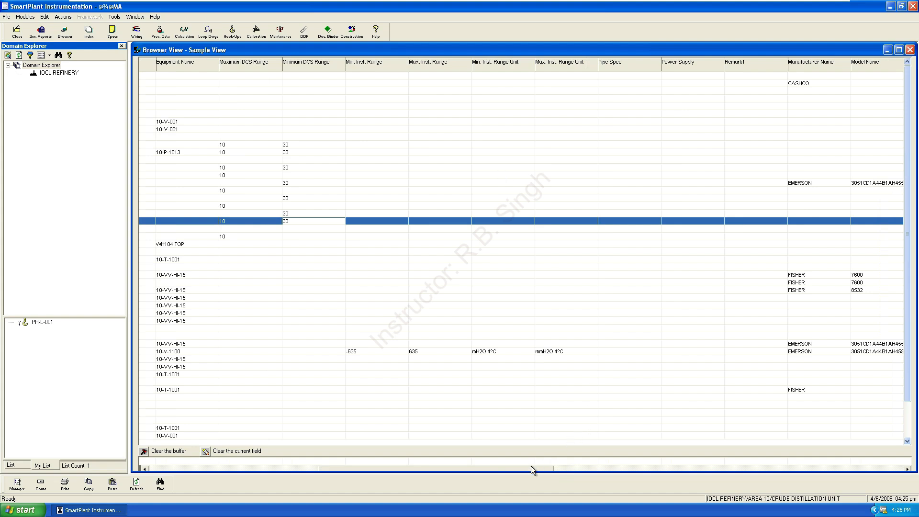
{"action": "left_click_drag", "start_coordinate": [529, 466], "coordinate": [487, 465]}
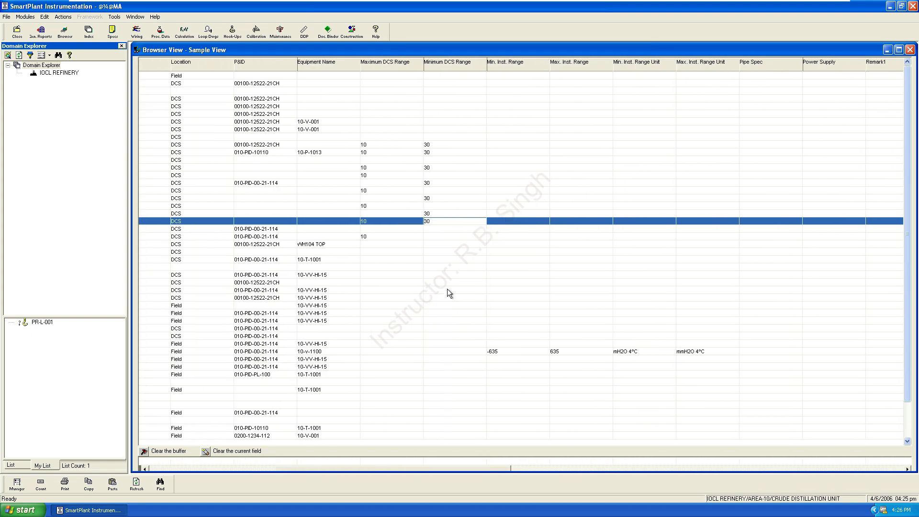
{"action": "left_click", "coordinate": [447, 254]}
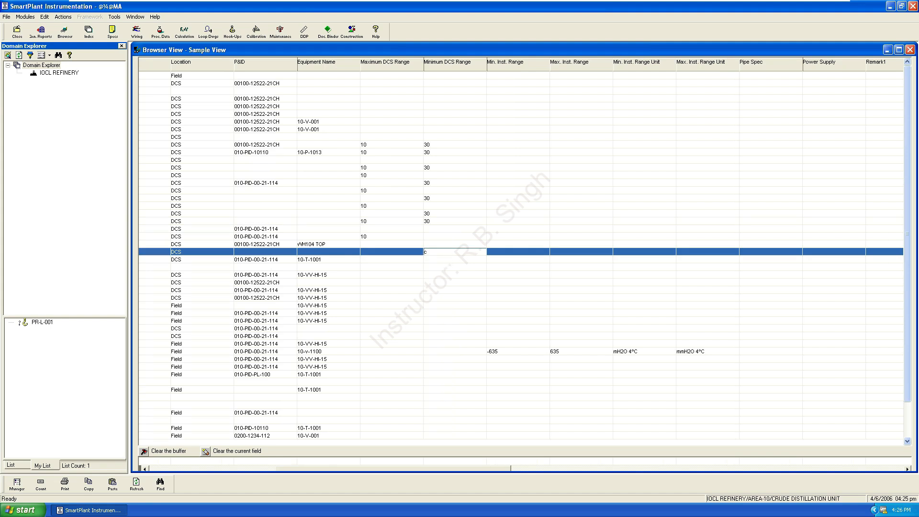
{"action": "type", "text": "45656"}
Step: Examine the available Status options for tag FT 0101
{"action": "left_click_drag", "start_coordinate": [493, 468], "coordinate": [427, 472]}
{"action": "left_click", "coordinate": [360, 191]}
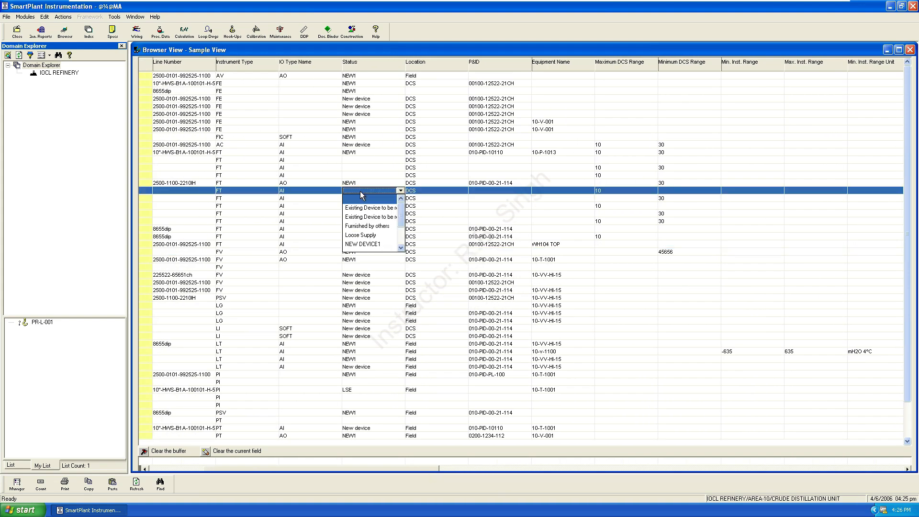
{"action": "mouse_move", "coordinate": [401, 215]}
{"action": "left_mouse_down"}
{"action": "mouse_move", "coordinate": [402, 235]}
{"action": "mouse_move", "coordinate": [401, 216]}
{"action": "left_mouse_up"}
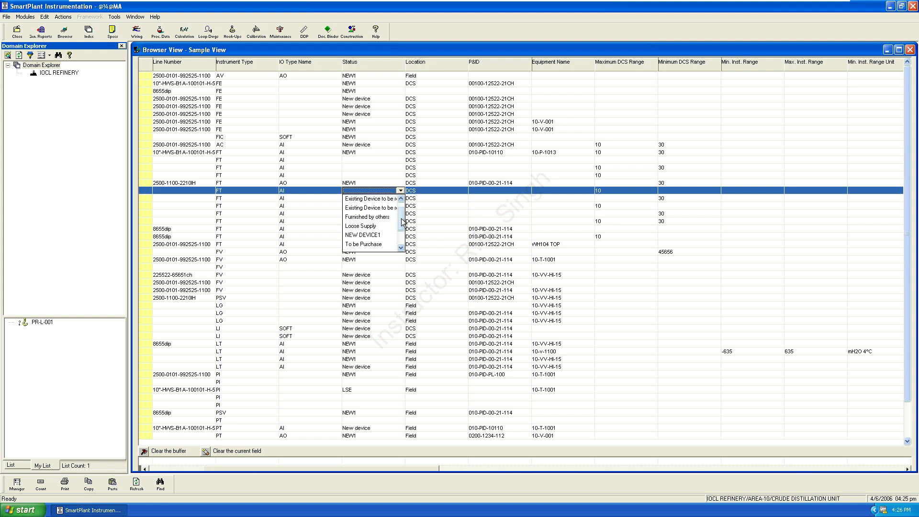
{"action": "left_click", "coordinate": [380, 173]}
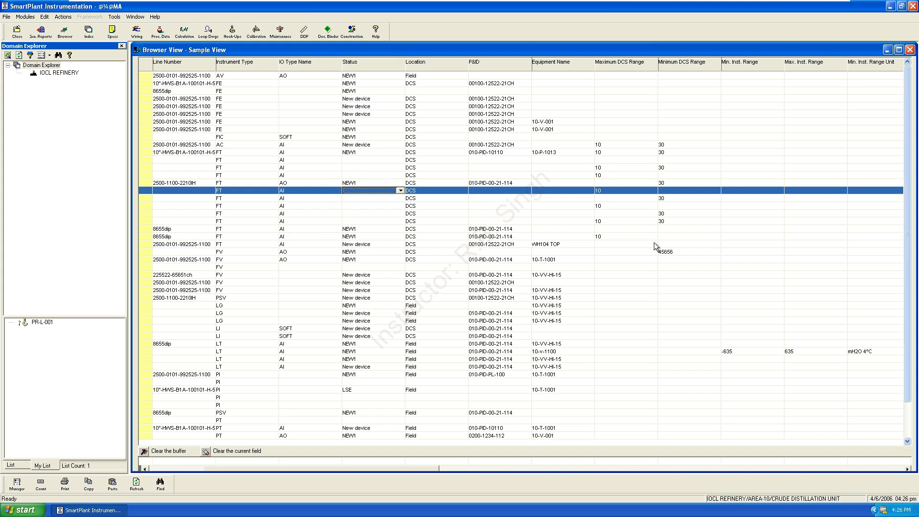
Step: Set the Manufacturer Name to EMERSON for tag FT 001
{"action": "left_click_drag", "start_coordinate": [415, 467], "coordinate": [617, 462]}
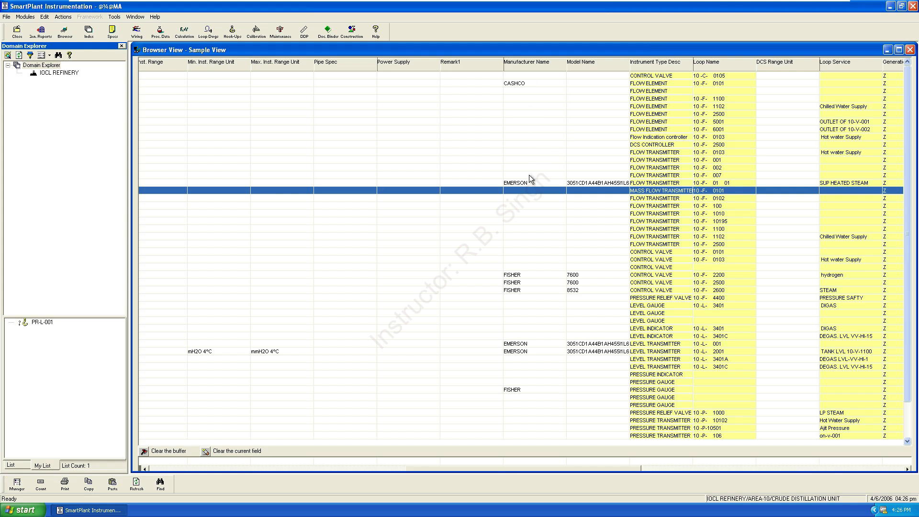
{"action": "left_click", "coordinate": [531, 161]}
{"action": "left_click", "coordinate": [535, 159]}
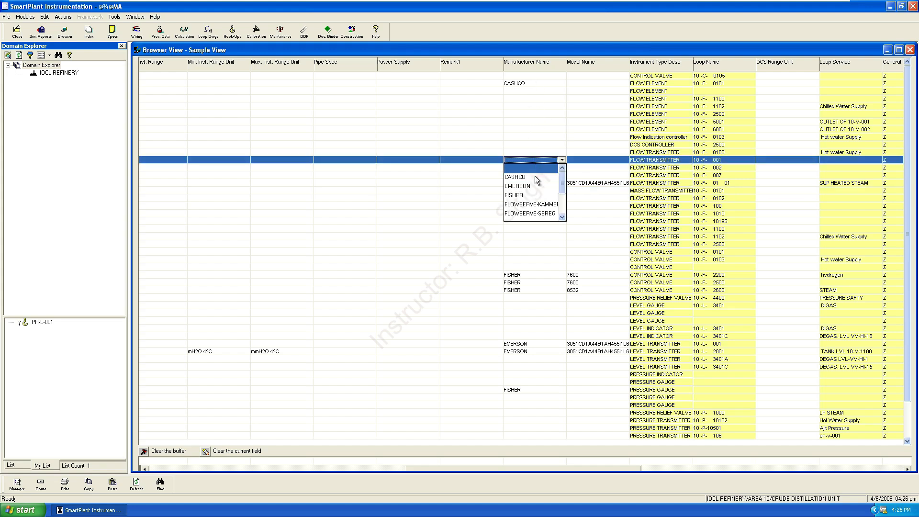
{"action": "left_click", "coordinate": [517, 186]}
{"action": "left_click", "coordinate": [597, 153]}
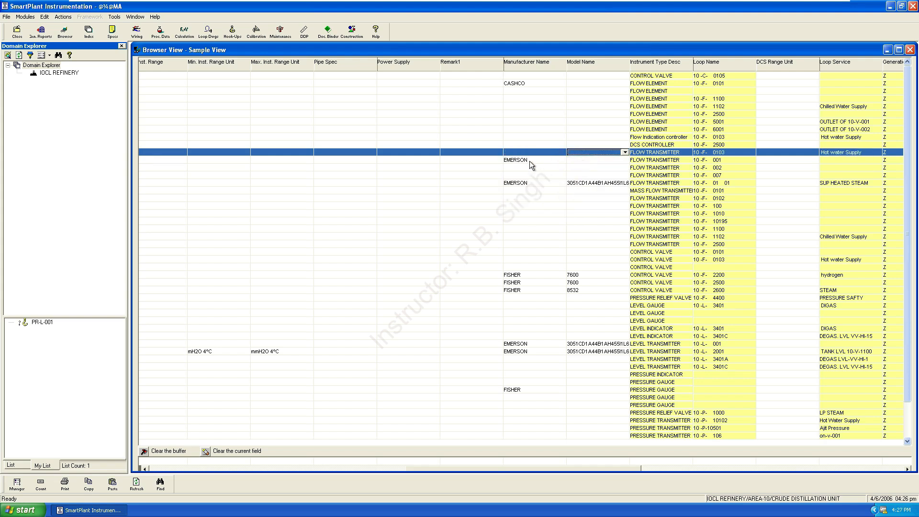
Step: Examine the Model Name options offered for the EMERSON flow transmitter FT 001 and the list of available modules
{"action": "left_click", "coordinate": [530, 161]}
{"action": "left_click", "coordinate": [588, 158]}
{"action": "left_click", "coordinate": [595, 160]}
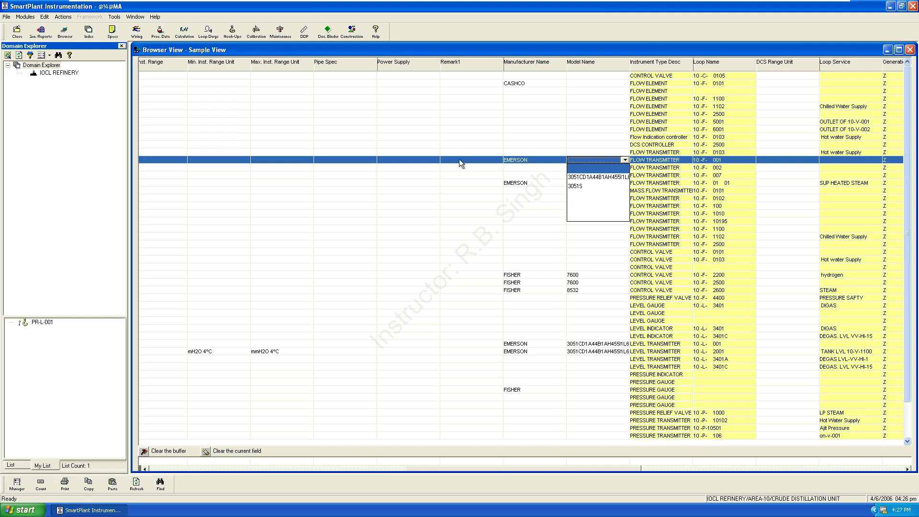
{"action": "left_click", "coordinate": [63, 17]}
{"action": "mouse_move", "coordinate": [30, 18]}
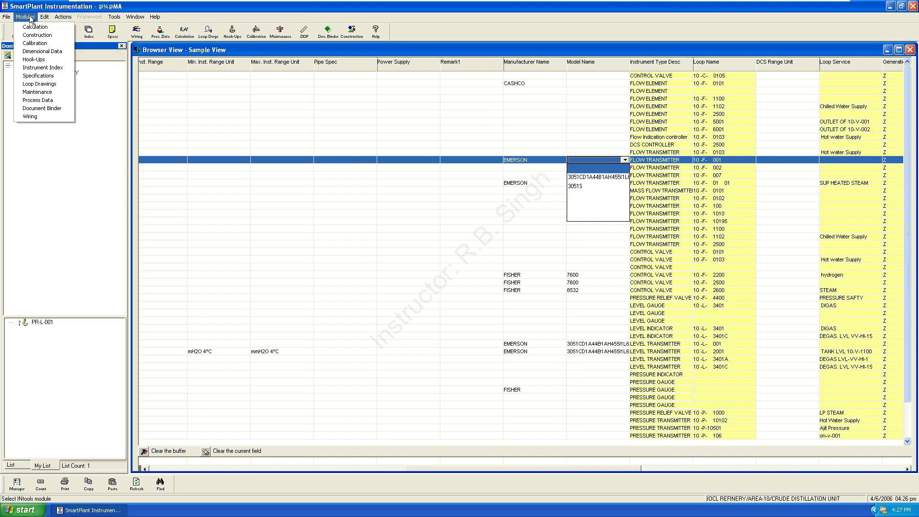
{"action": "left_click", "coordinate": [549, 211]}
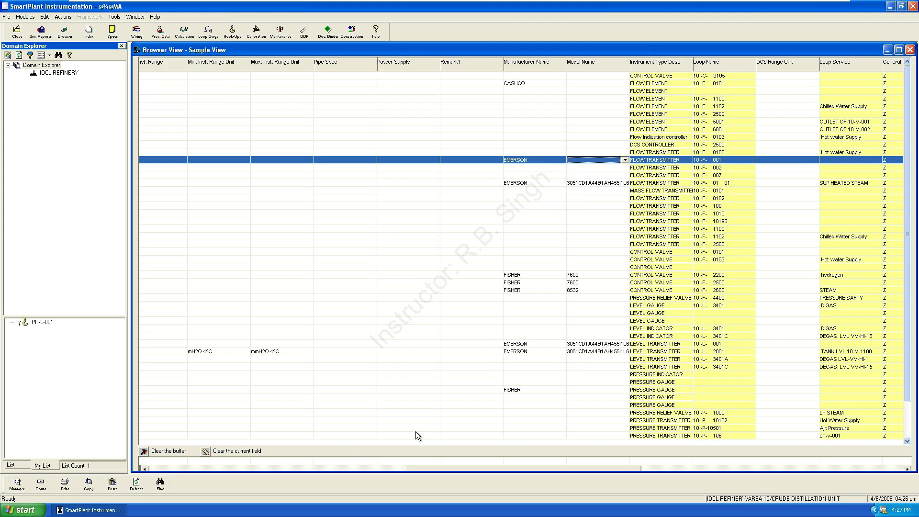
Step: Close the browser view and deselect all optional fields in the Sample View style
{"action": "left_click_drag", "start_coordinate": [642, 472], "coordinate": [335, 467]}
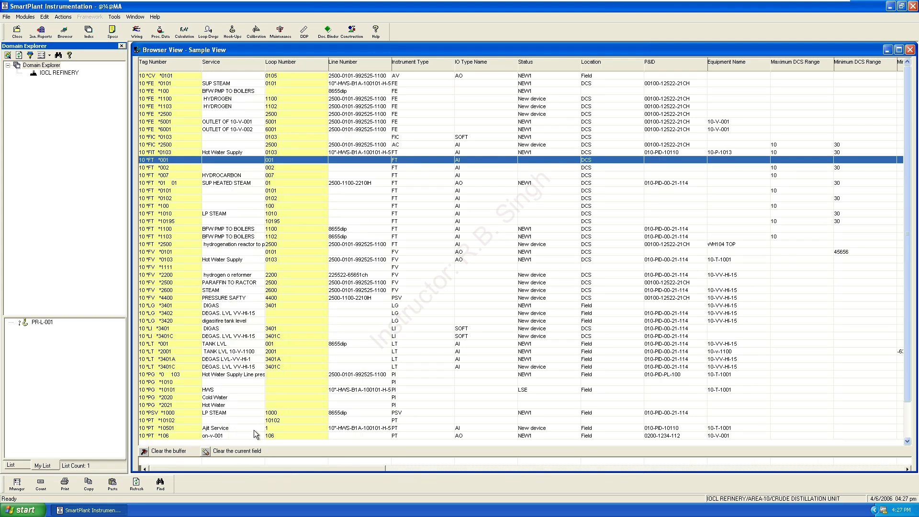
{"action": "left_click", "coordinate": [909, 51]}
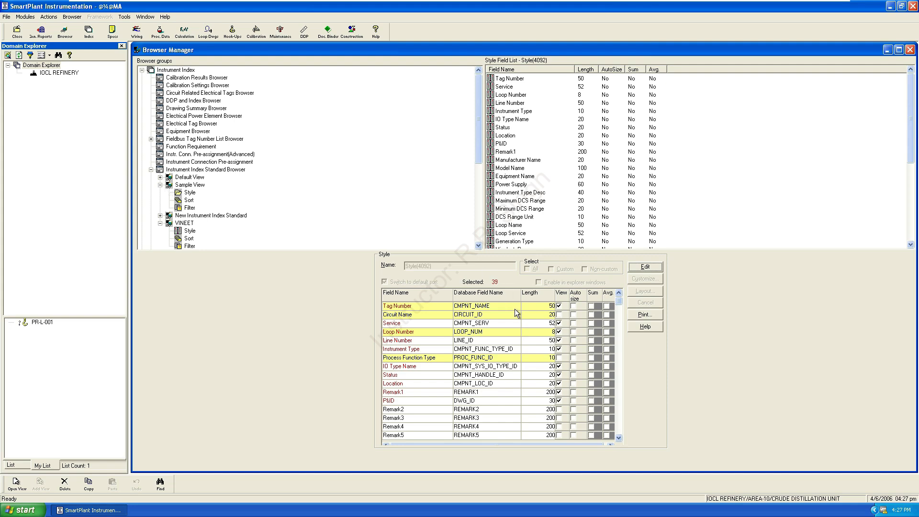
{"action": "left_click", "coordinate": [657, 267]}
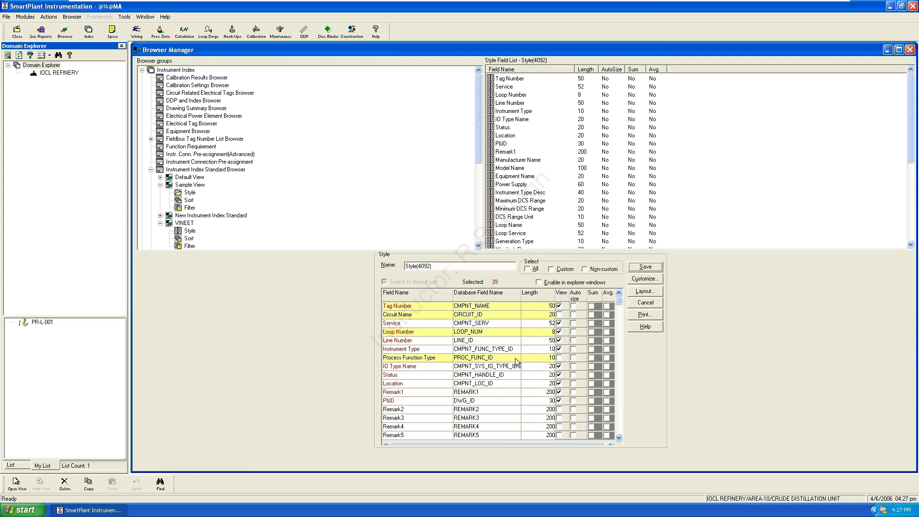
{"action": "left_click", "coordinate": [529, 269]}
{"action": "left_click", "coordinate": [533, 270]}
{"action": "left_click", "coordinate": [530, 269]}
Step: Include the Po Number field in the style, save it and reopen Sample View
{"action": "left_click_drag", "start_coordinate": [620, 300], "coordinate": [618, 310]}
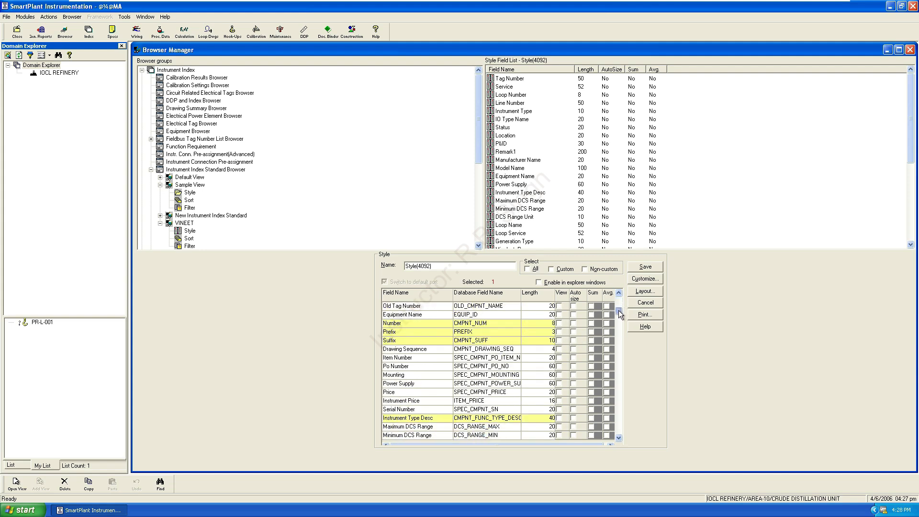
{"action": "left_click", "coordinate": [559, 367]}
{"action": "left_click_drag", "start_coordinate": [619, 312], "coordinate": [619, 303]}
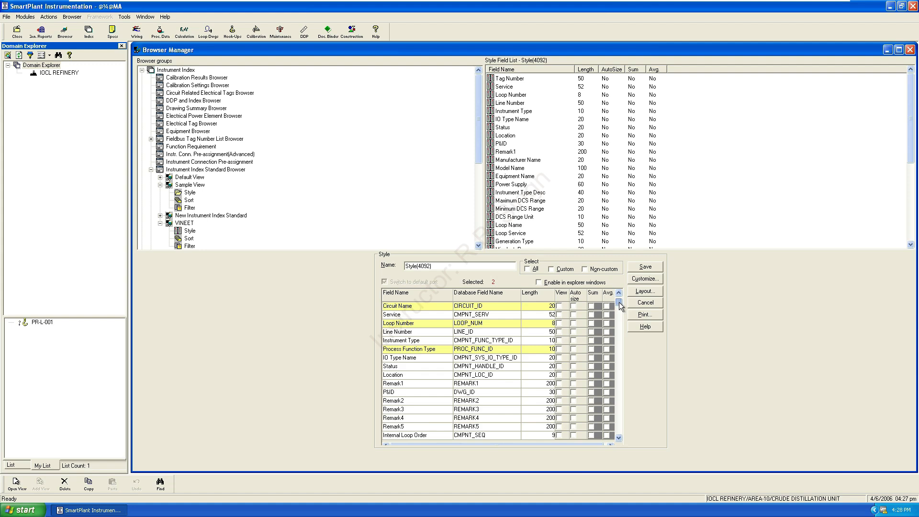
{"action": "left_click_drag", "start_coordinate": [619, 302], "coordinate": [622, 312]}
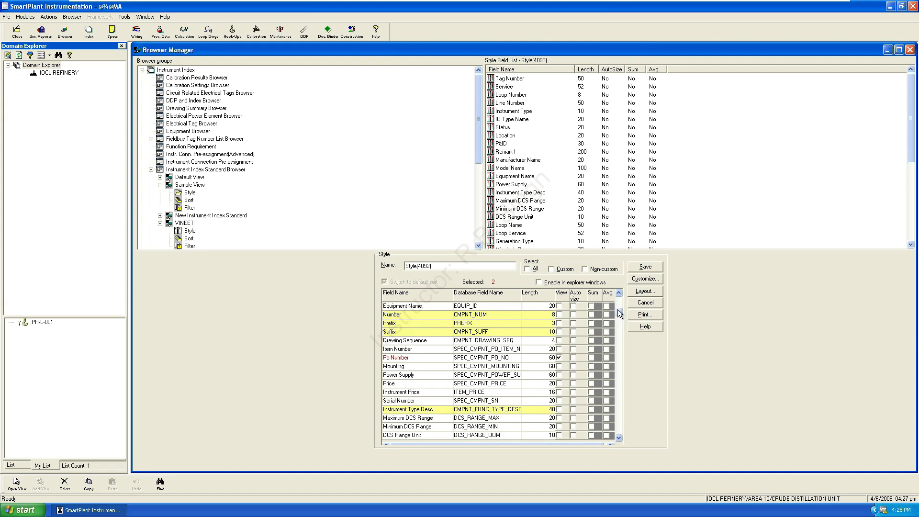
{"action": "left_click_drag", "start_coordinate": [617, 310], "coordinate": [620, 300]}
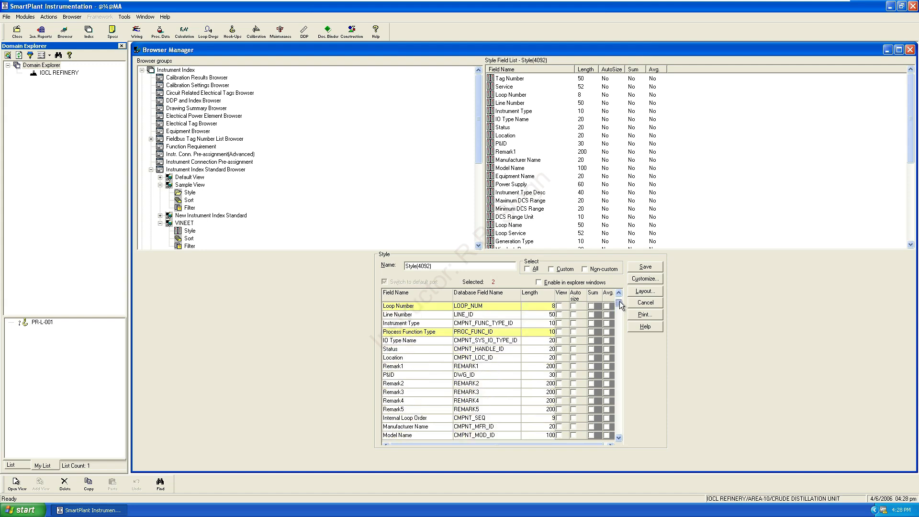
{"action": "left_click", "coordinate": [646, 268]}
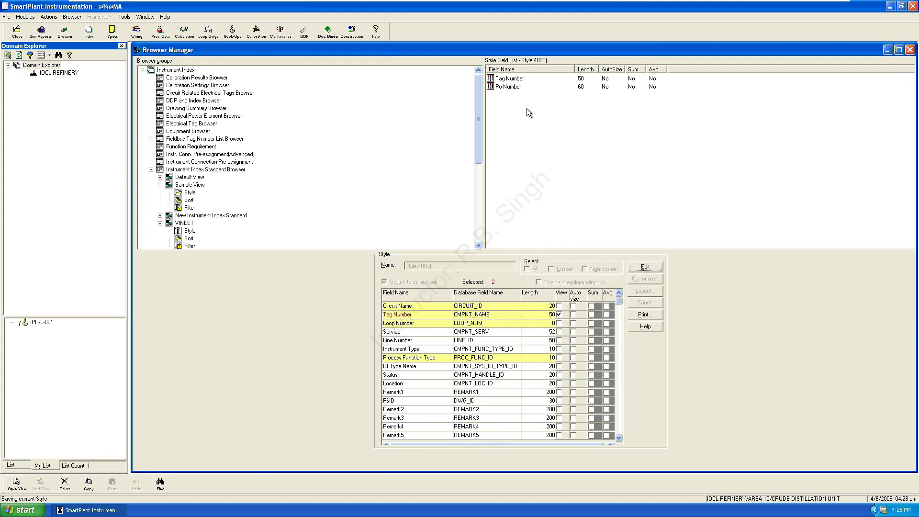
{"action": "left_click", "coordinate": [17, 483]}
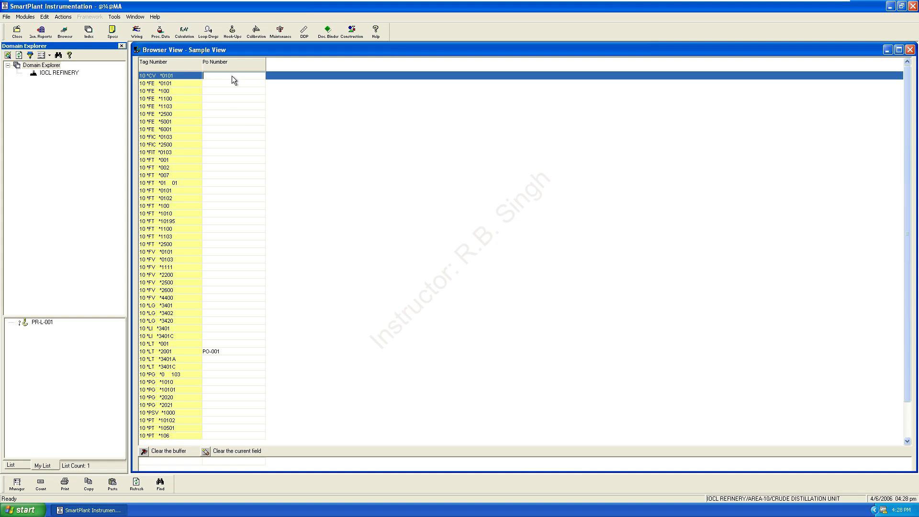
Step: Try to apply a purchase order number from the buffer row to all tags through PT 106
{"action": "left_click", "coordinate": [233, 462]}
{"action": "type", "text": "PO-10010"}
{"action": "left_click", "coordinate": [218, 454]}
{"action": "left_click", "coordinate": [227, 436], "text": "shift"}
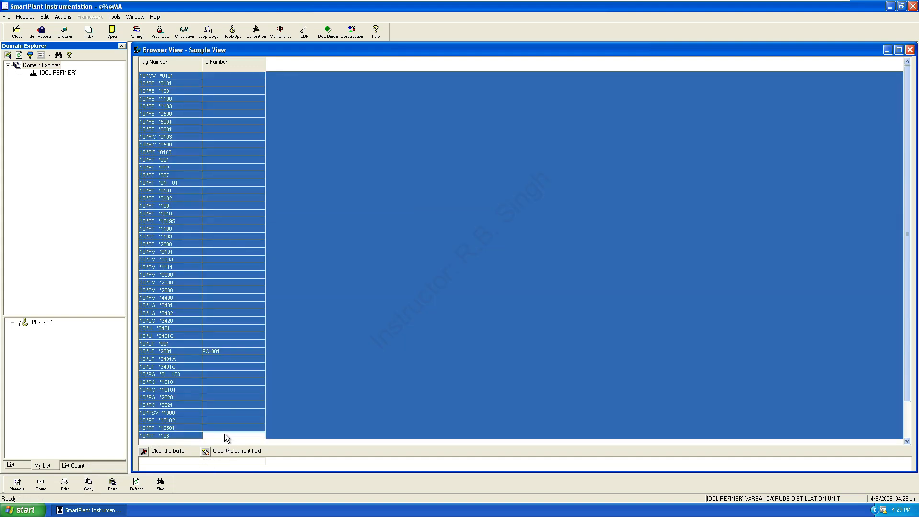
{"action": "left_click", "coordinate": [113, 484]}
{"action": "left_click", "coordinate": [225, 462]}
{"action": "left_click", "coordinate": [234, 238]}
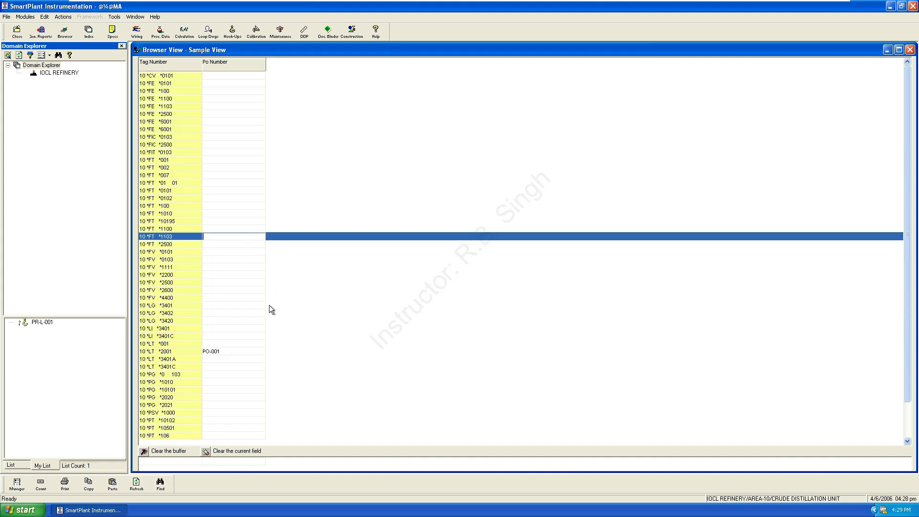
Step: Enter PO-0001 as the Po Number in the buffer row and apply it to all tags from CV 0101 through PT 106
{"action": "left_click", "coordinate": [217, 463]}
{"action": "type", "text": "PO-0001"}
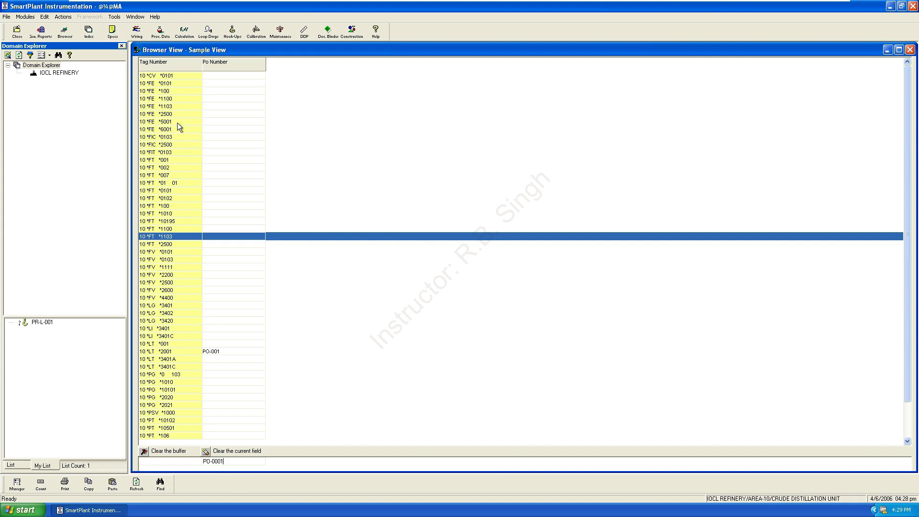
{"action": "left_click", "coordinate": [167, 78]}
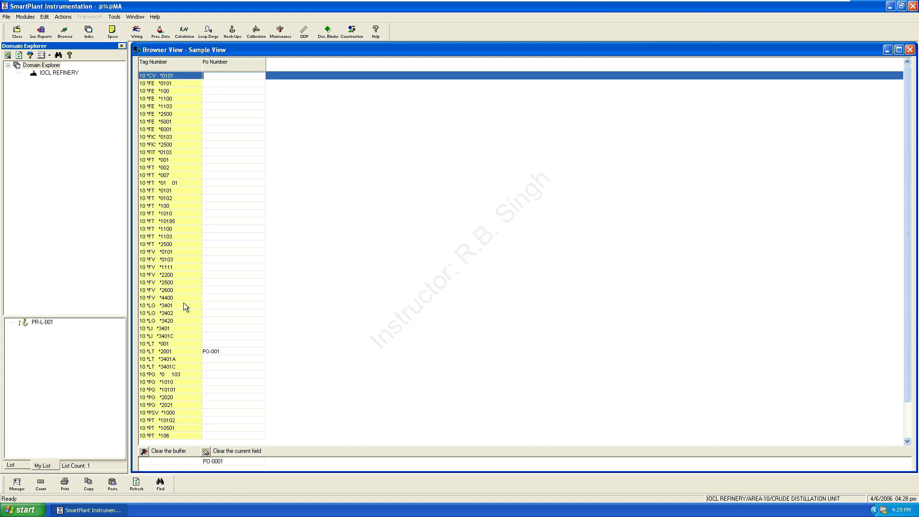
{"action": "left_click", "coordinate": [163, 436], "text": "shift"}
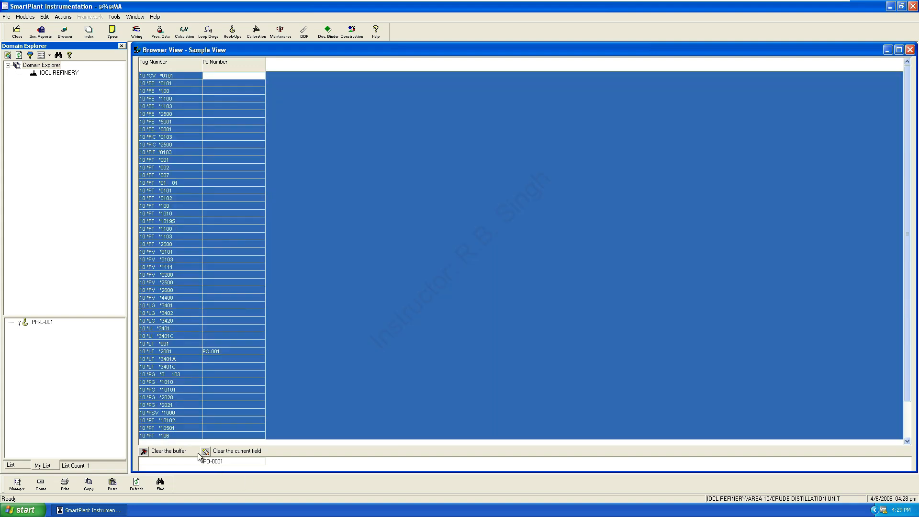
{"action": "left_click", "coordinate": [107, 484]}
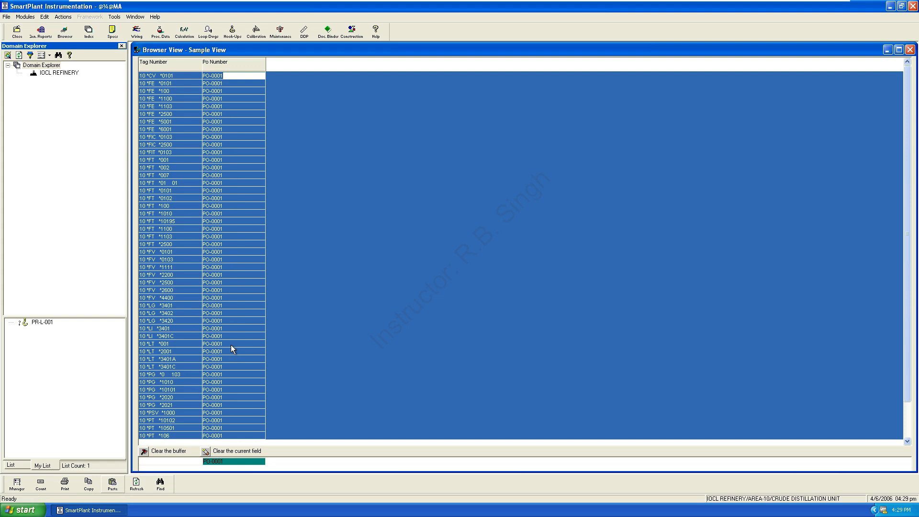
{"action": "left_click", "coordinate": [173, 359]}
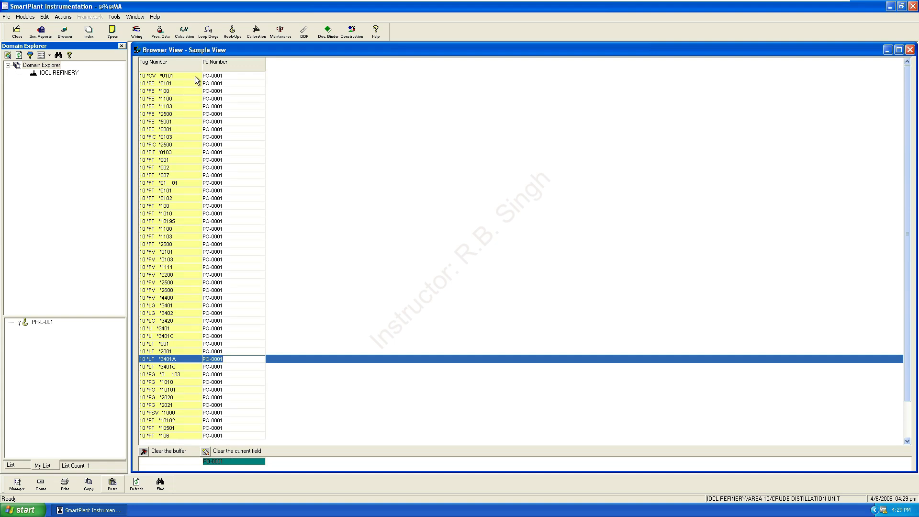
Step: Reapply the buffered Po Number to the listed tags starting at CV 0101 and clear the buffer
{"action": "left_click", "coordinate": [224, 460]}
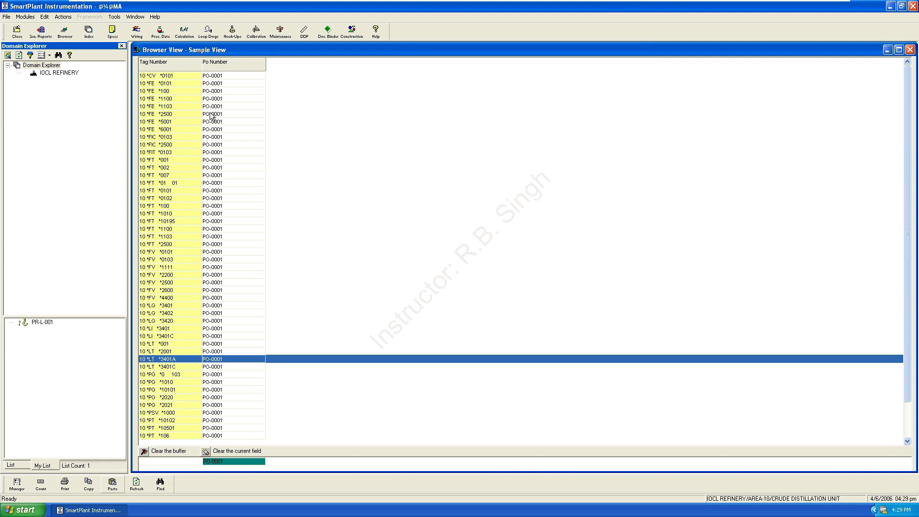
{"action": "left_click", "coordinate": [176, 77]}
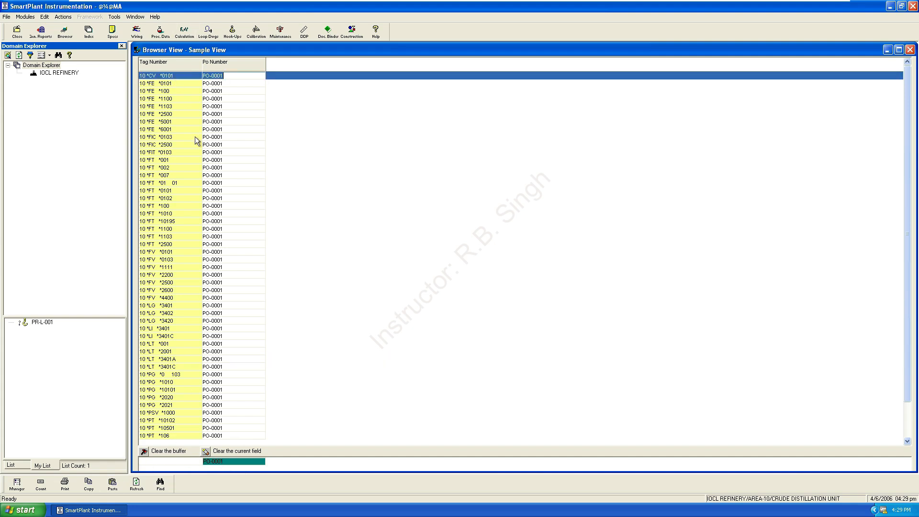
{"action": "left_click", "coordinate": [175, 433], "text": "shift"}
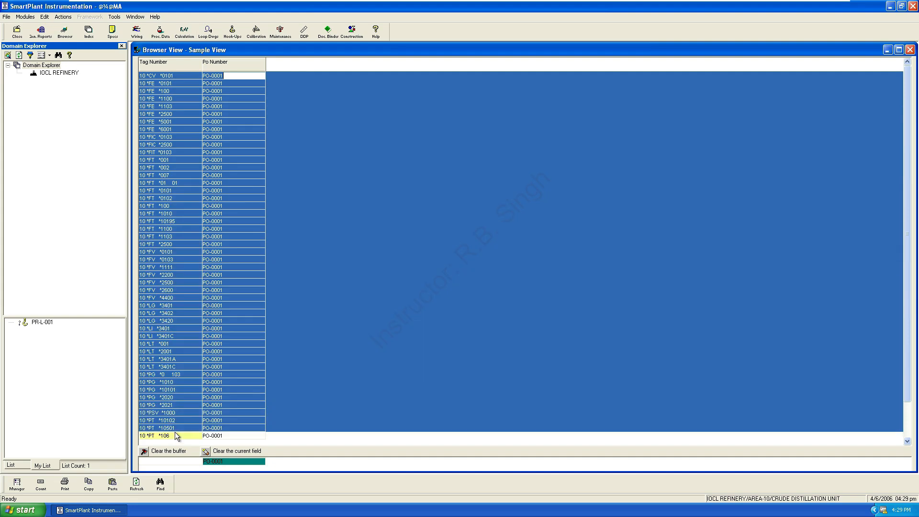
{"action": "left_click", "coordinate": [113, 484]}
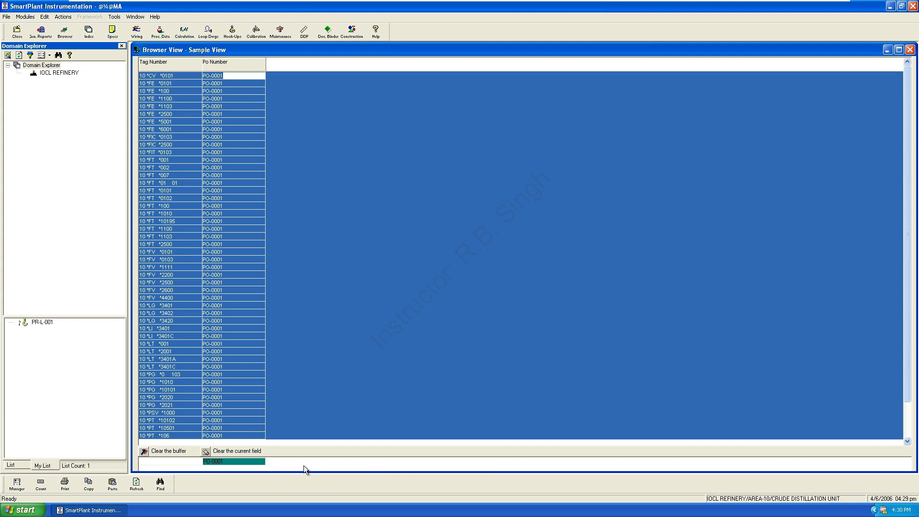
{"action": "left_click", "coordinate": [230, 367]}
{"action": "left_click", "coordinate": [145, 452]}
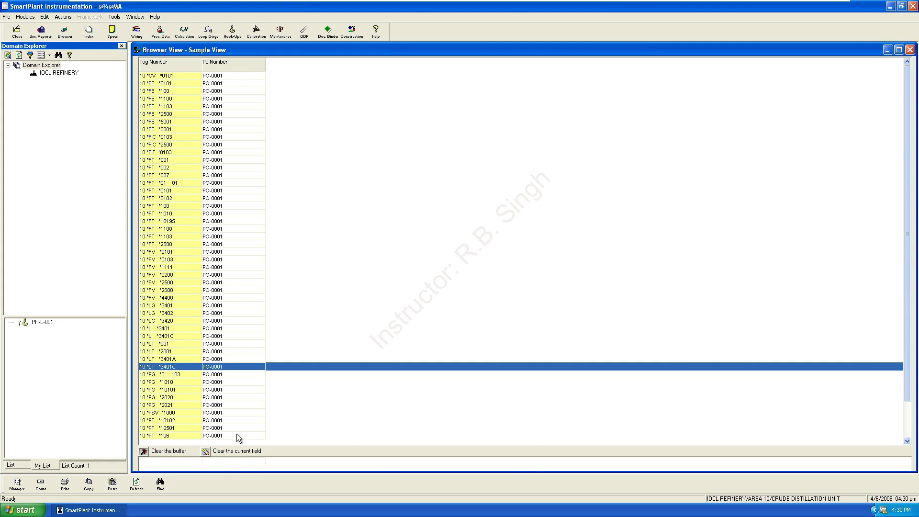
{"action": "left_click", "coordinate": [219, 161]}
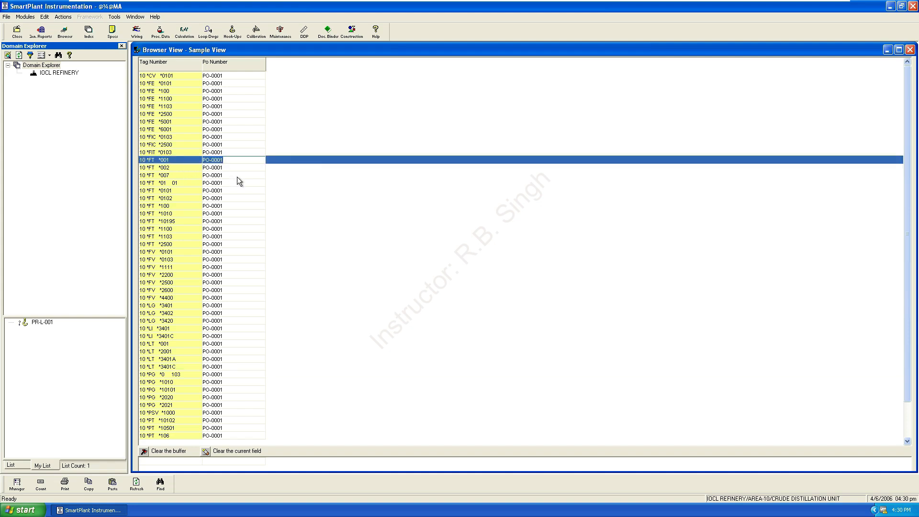
{"action": "left_click", "coordinate": [162, 269], "text": "shift"}
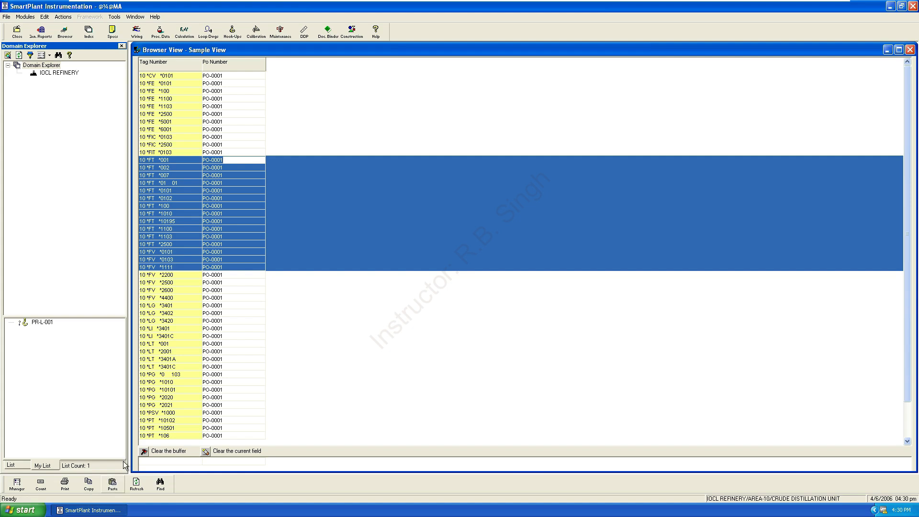
{"action": "left_click", "coordinate": [227, 245]}
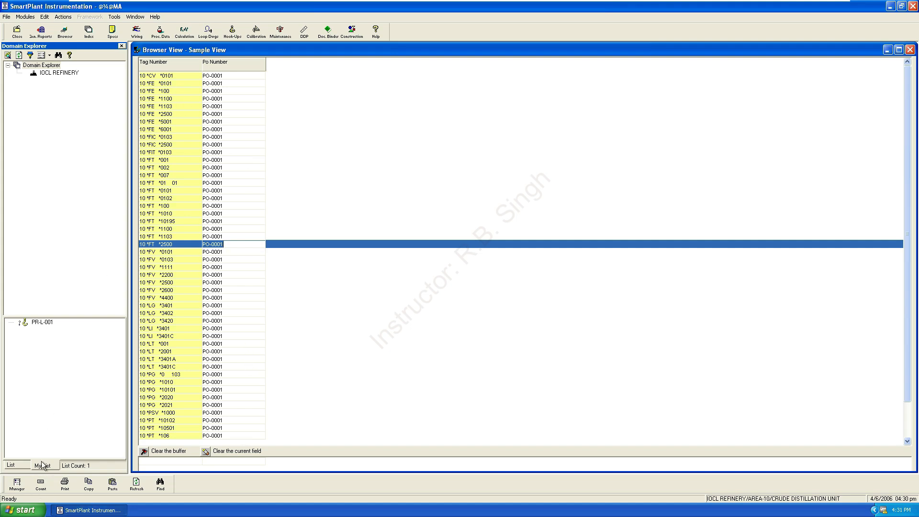
Step: Return to the Browser Manager and exit the module without saving any style edits
{"action": "left_click", "coordinate": [17, 483]}
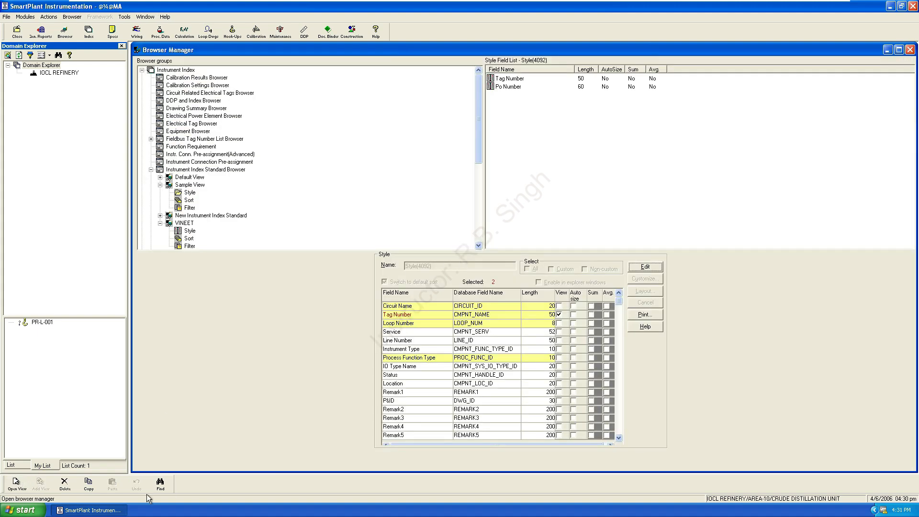
{"action": "left_click", "coordinate": [645, 267]}
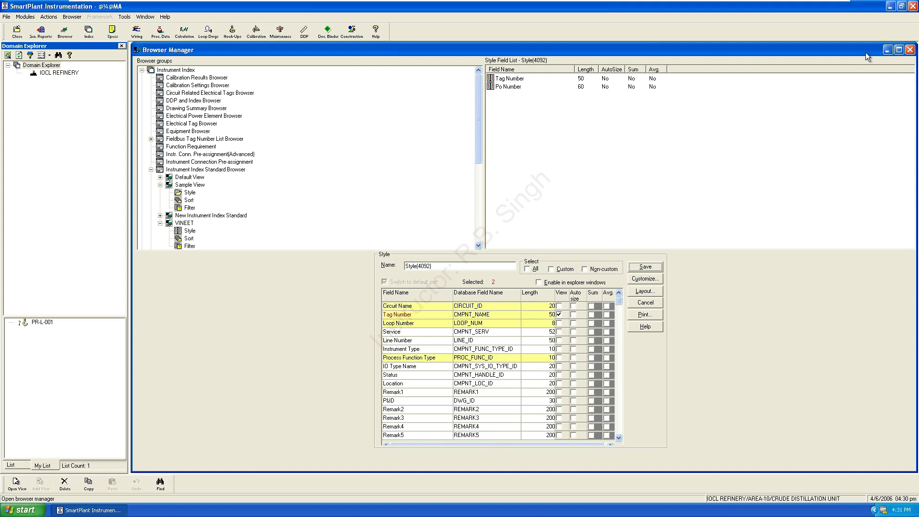
{"action": "left_click", "coordinate": [910, 49]}
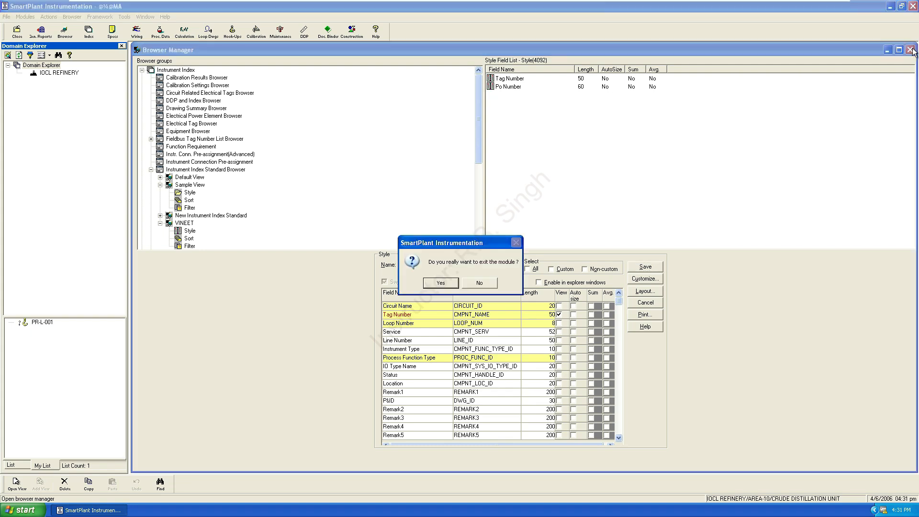
{"action": "left_click", "coordinate": [440, 283]}
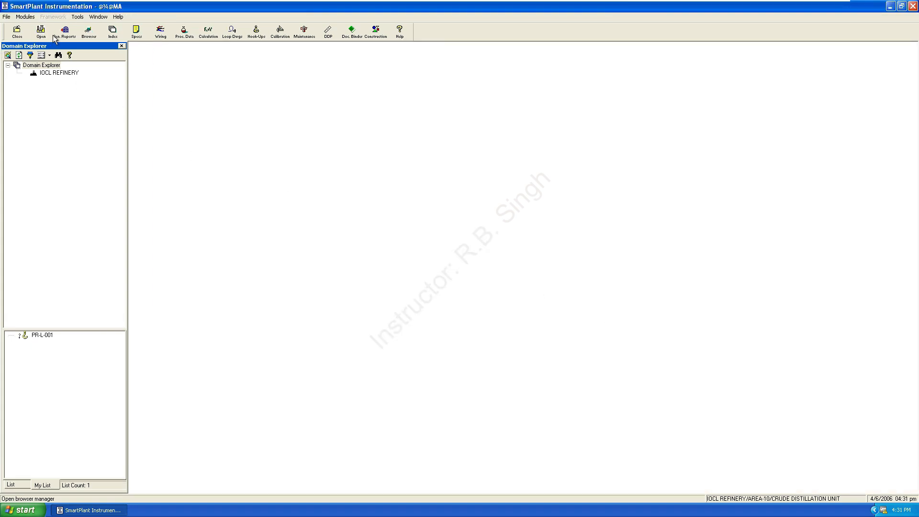
Step: Reopen the Browser Manager and expand Instrument Index down to the views of the Instrument Index Standard Browser
{"action": "left_click", "coordinate": [88, 32]}
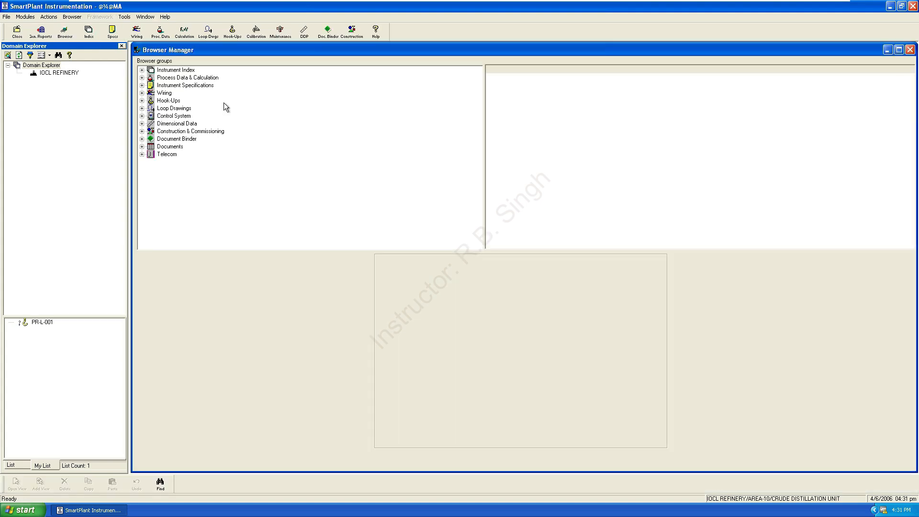
{"action": "left_click", "coordinate": [142, 70]}
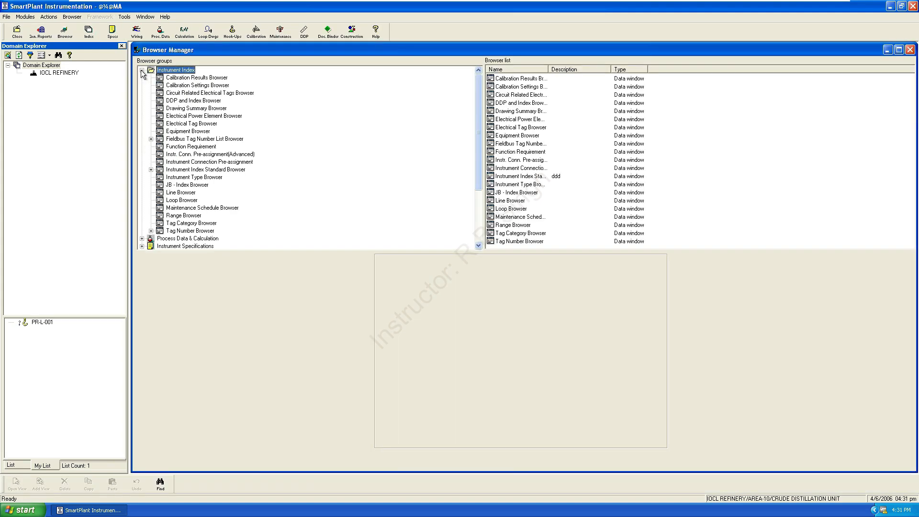
{"action": "left_click", "coordinate": [151, 170]}
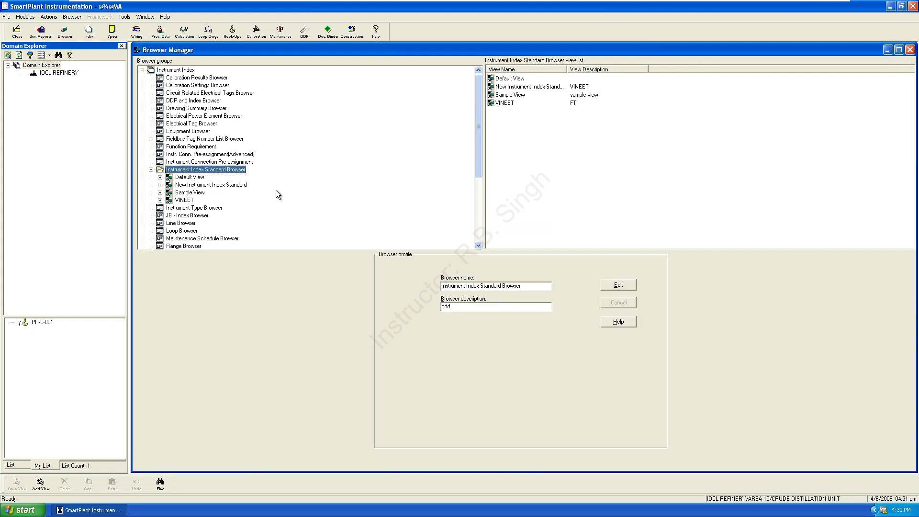
Step: Try to copy Sample View within the Instrument Index Standard Browser
{"action": "left_click", "coordinate": [187, 194]}
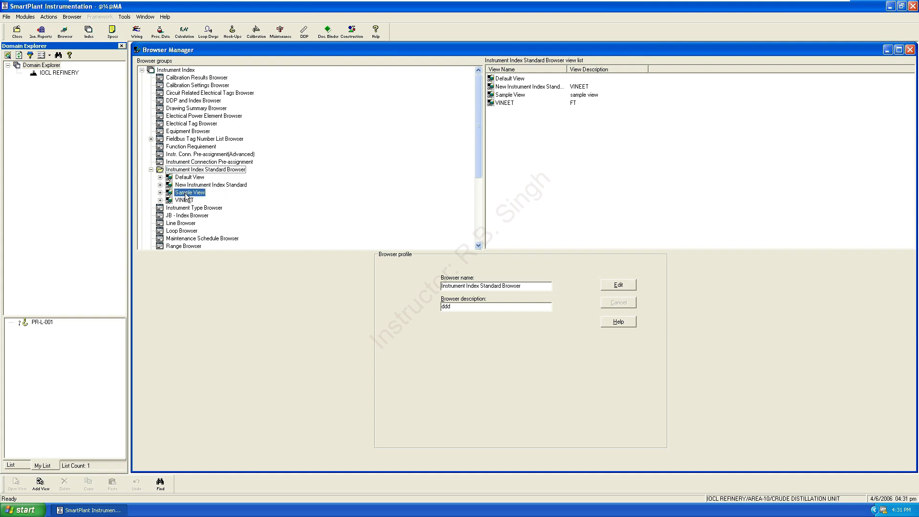
{"action": "right_click", "coordinate": [186, 196]}
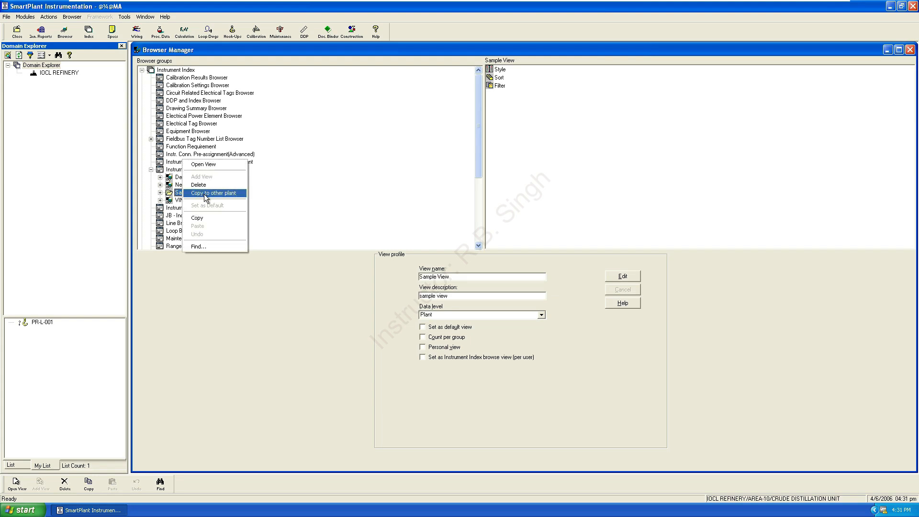
{"action": "left_click", "coordinate": [197, 218]}
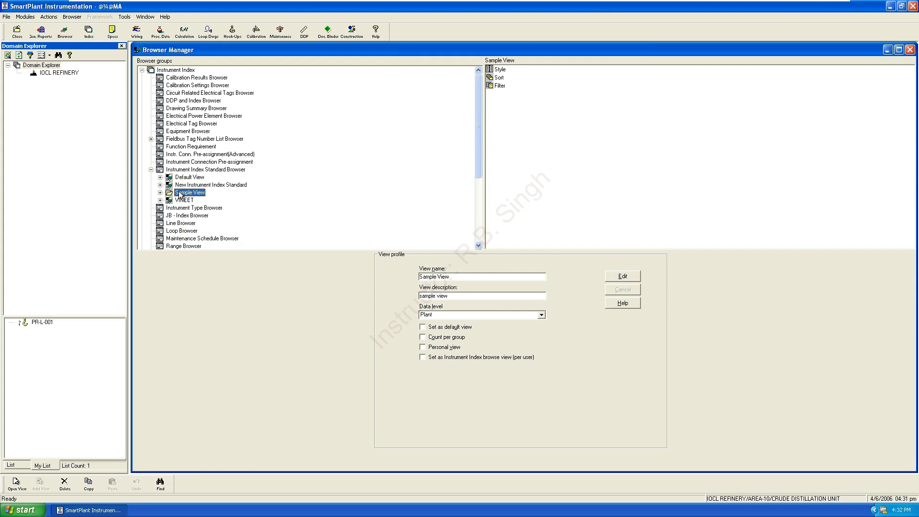
{"action": "right_click", "coordinate": [180, 193]}
{"action": "left_click", "coordinate": [231, 300]}
Step: Add a view named ABC with data level Plant to the Instrument Index Standard Browser, save it and try to open it
{"action": "left_click", "coordinate": [193, 170]}
{"action": "right_click", "coordinate": [193, 171]}
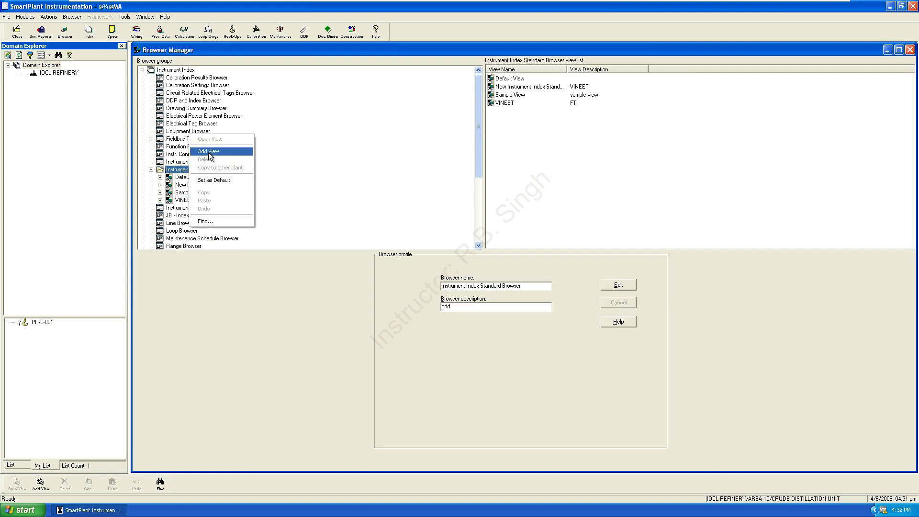
{"action": "left_click", "coordinate": [210, 152]}
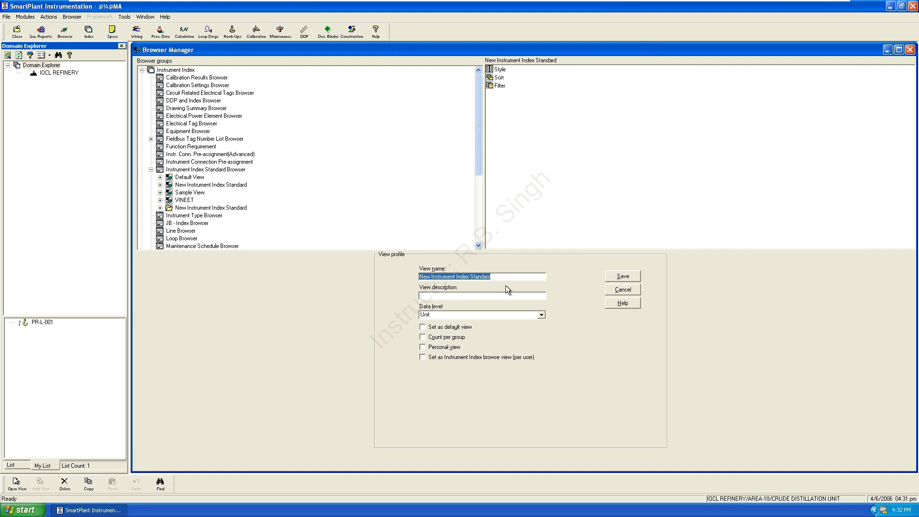
{"action": "type", "text": "ABC"}
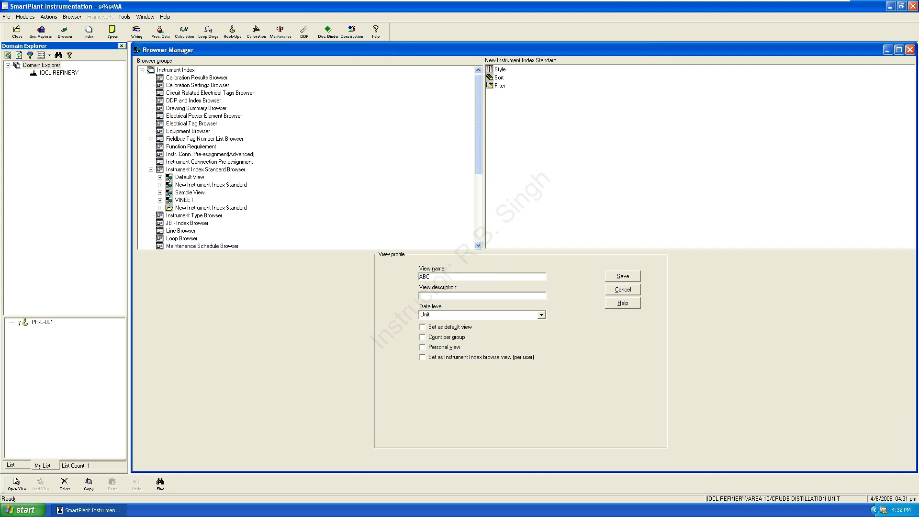
{"action": "left_click", "coordinate": [471, 315]}
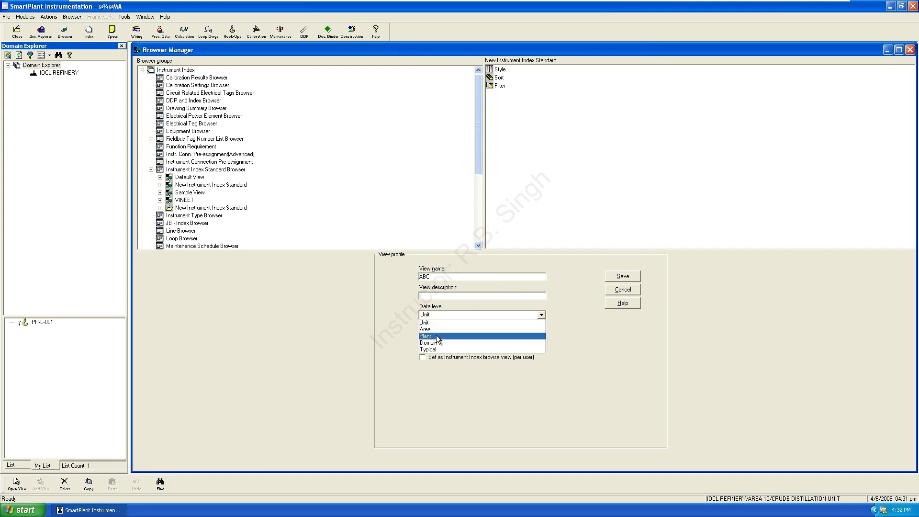
{"action": "left_click", "coordinate": [437, 336]}
{"action": "left_click", "coordinate": [622, 277]}
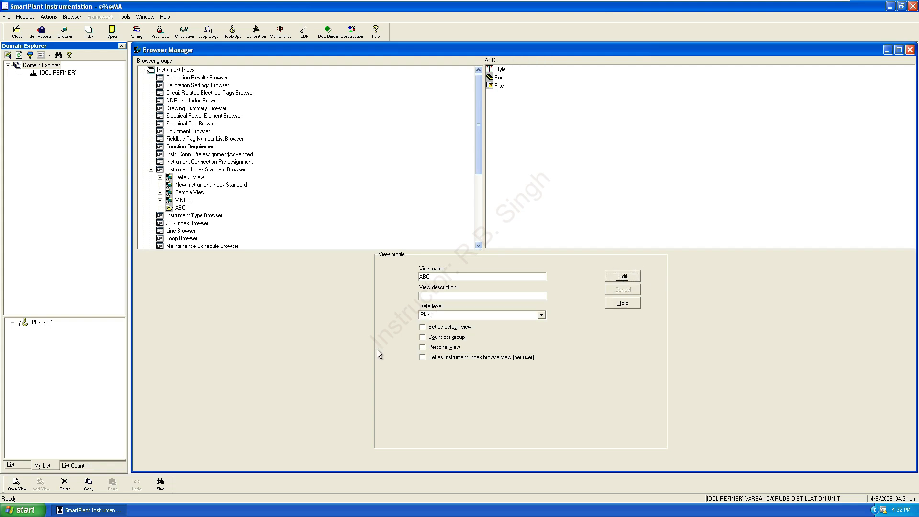
{"action": "left_click", "coordinate": [17, 484]}
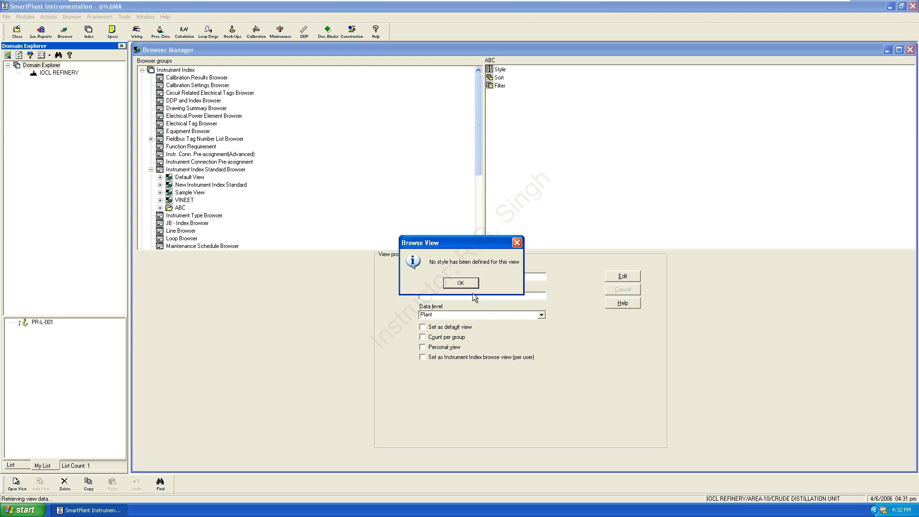
{"action": "left_click", "coordinate": [460, 282]}
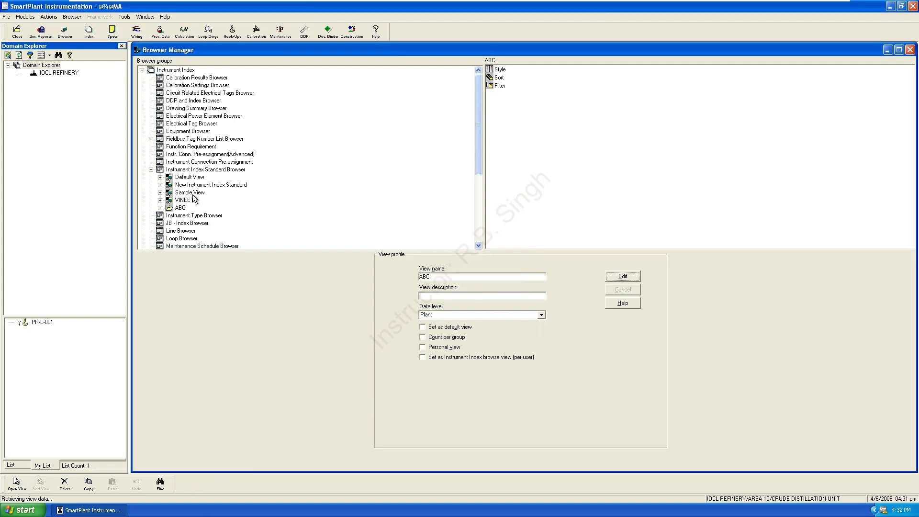
Step: Define and save the ABC style with only Tag Number, Circuit Name, Loop Number, Line Number, Instrument Type and Process Function Type
{"action": "left_click", "coordinate": [160, 208]}
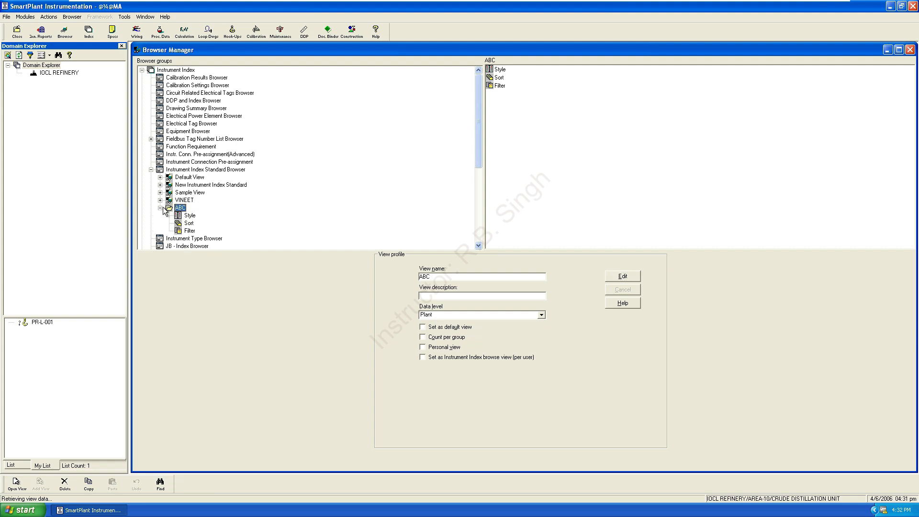
{"action": "left_click", "coordinate": [190, 231]}
{"action": "left_click", "coordinate": [189, 216]}
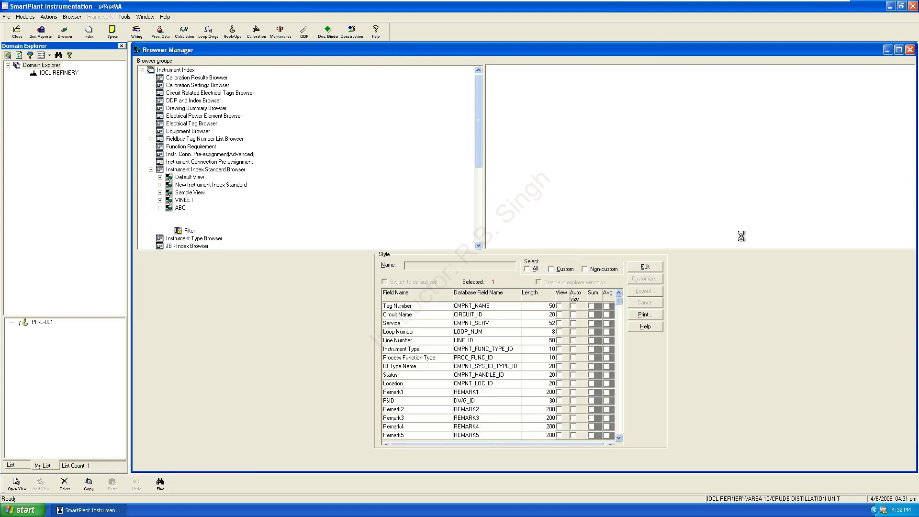
{"action": "left_click", "coordinate": [641, 266]}
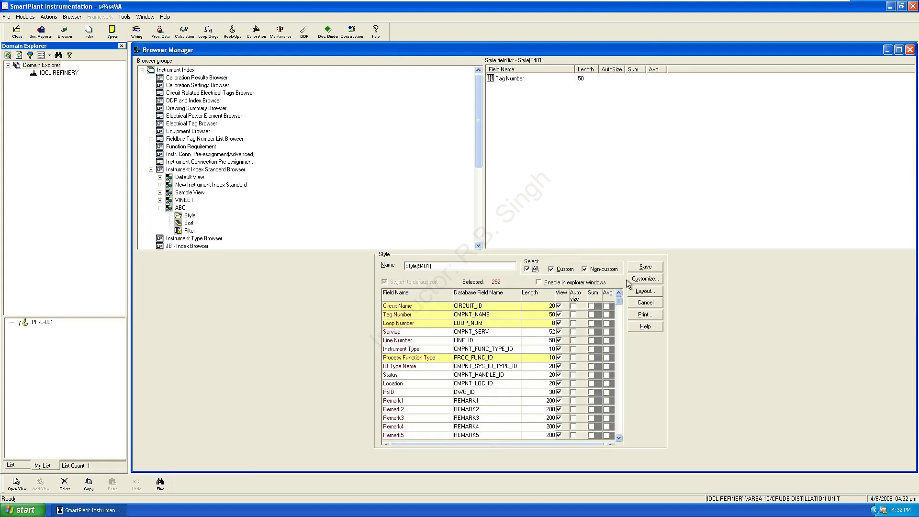
{"action": "left_click", "coordinate": [534, 270]}
{"action": "left_click", "coordinate": [534, 271]}
{"action": "left_click", "coordinate": [559, 306]}
{"action": "left_click", "coordinate": [559, 323]}
{"action": "left_click", "coordinate": [559, 341]}
{"action": "left_click", "coordinate": [559, 349]}
{"action": "left_click", "coordinate": [559, 358]}
{"action": "left_click", "coordinate": [645, 267]}
Step: Open the ABC view to check its columns, close it and collapse the Instrument Index group
{"action": "left_click", "coordinate": [16, 484]}
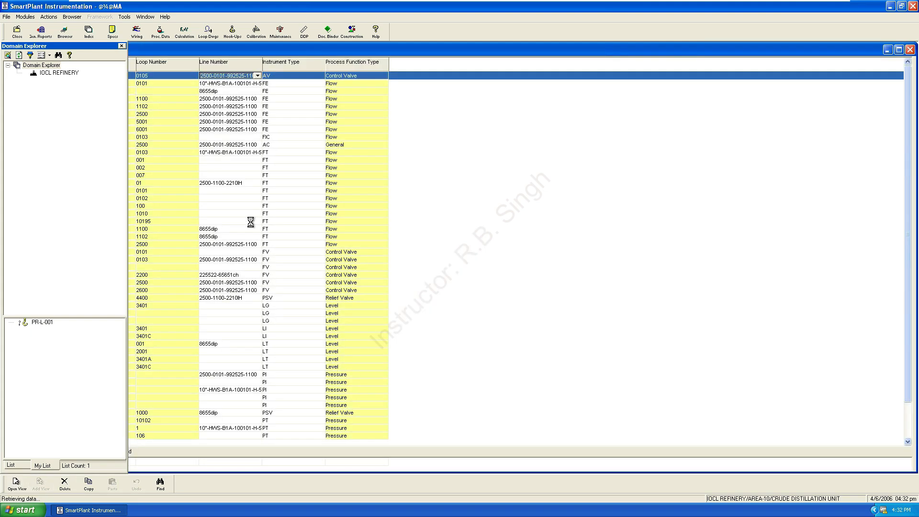
{"action": "scroll", "coordinate": [287, 312], "scroll_direction": "down", "scroll_amount": 2}
{"action": "scroll", "coordinate": [288, 314], "scroll_direction": "up", "scroll_amount": 2}
{"action": "left_click", "coordinate": [910, 49]}
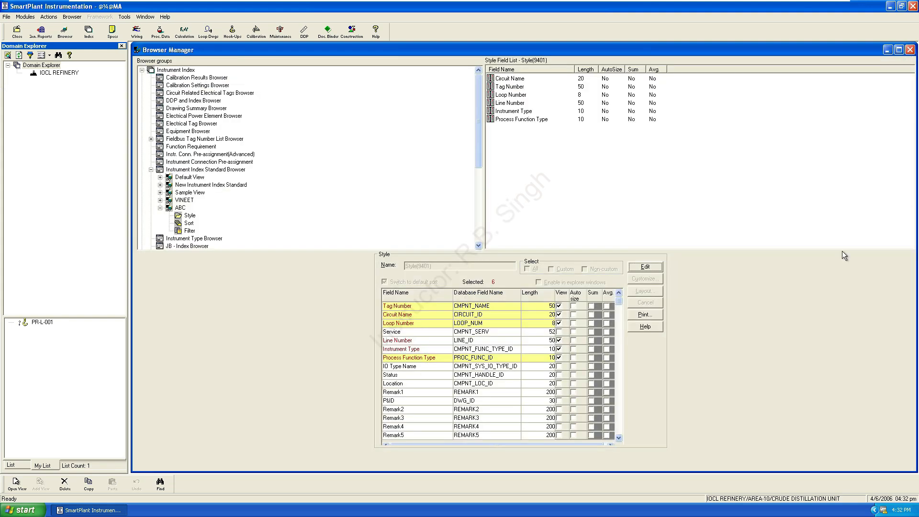
{"action": "left_click", "coordinate": [160, 208]}
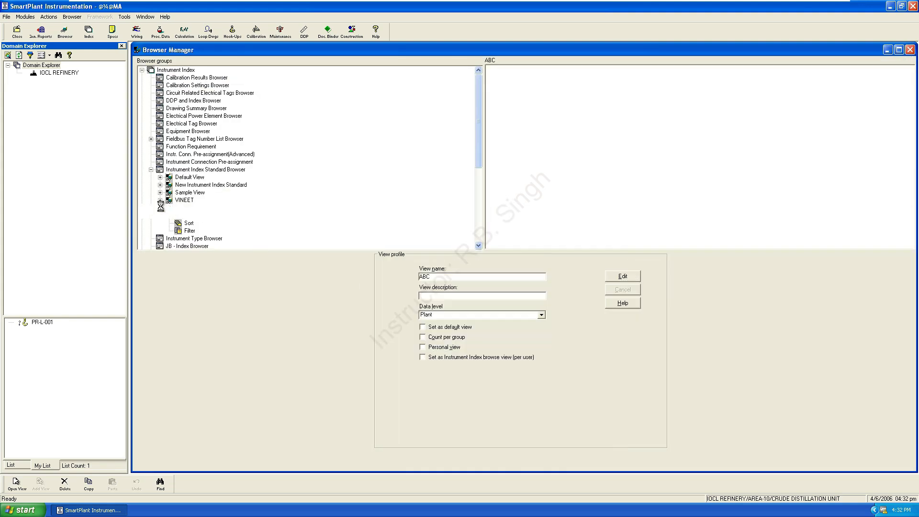
{"action": "left_click", "coordinate": [141, 70]}
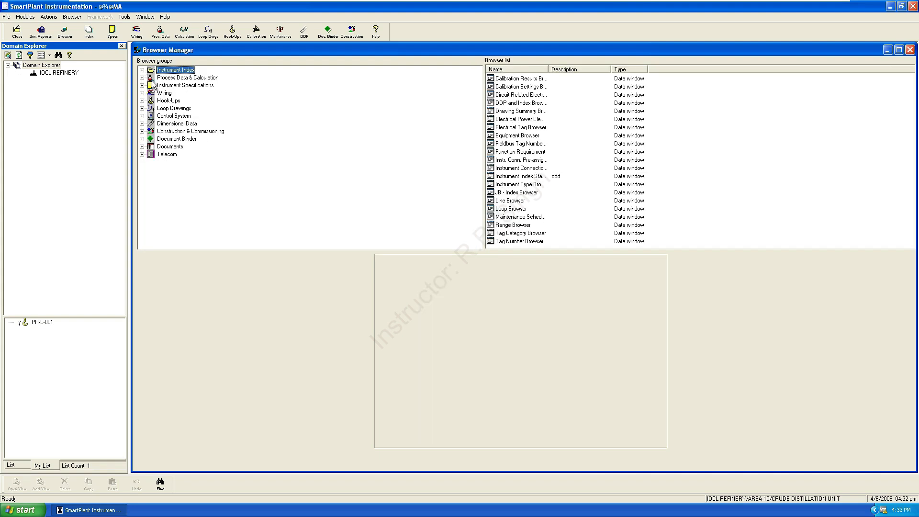